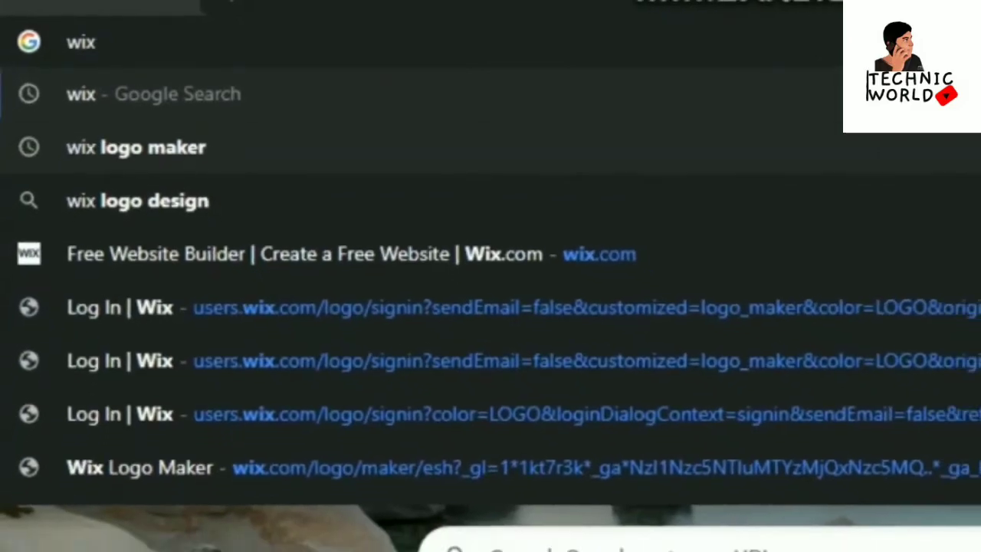
Search for wix logo maker and open the Wix Logo Maker result
click(153, 150)
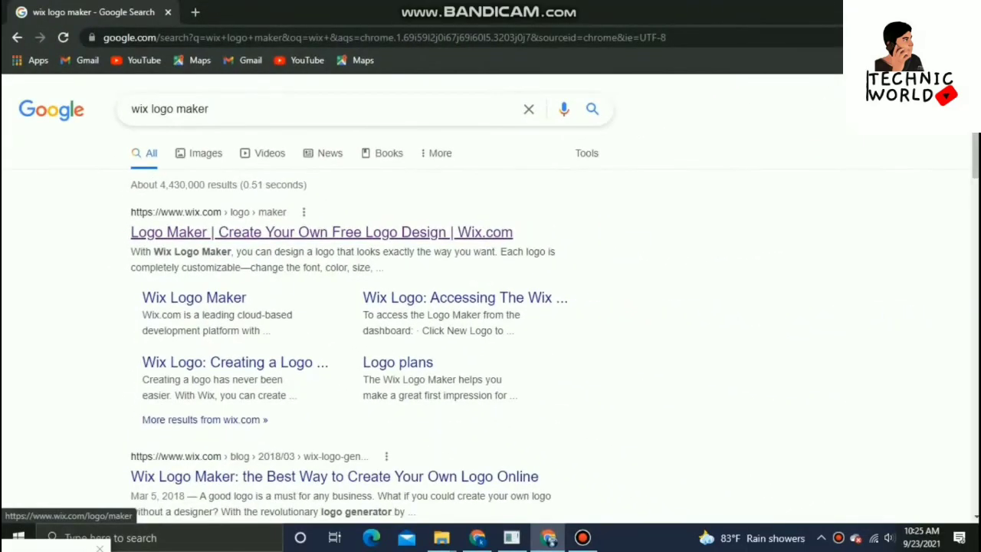
click(321, 231)
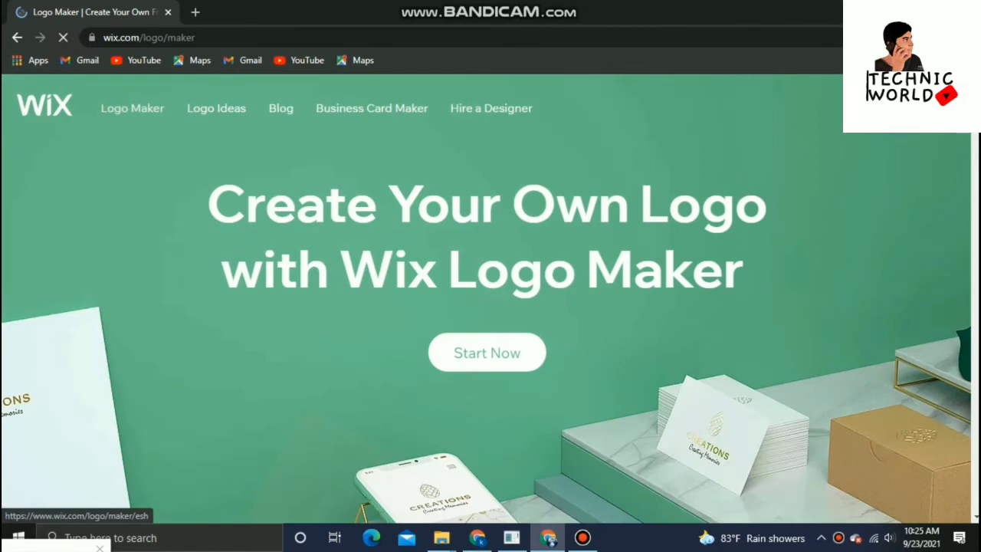
Start the logo maker and choose to create a logo yourself
click(486, 353)
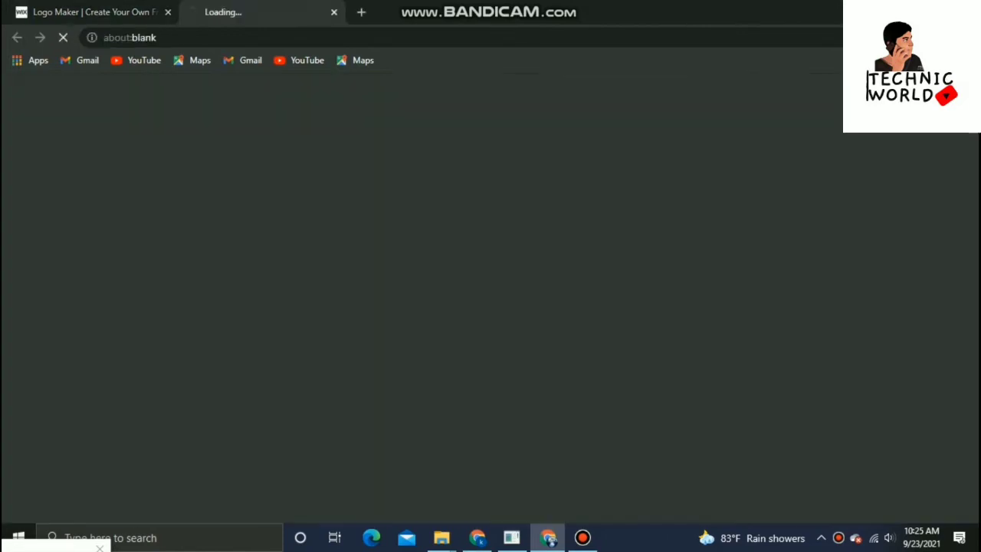
scroll(491, 306, down, 3)
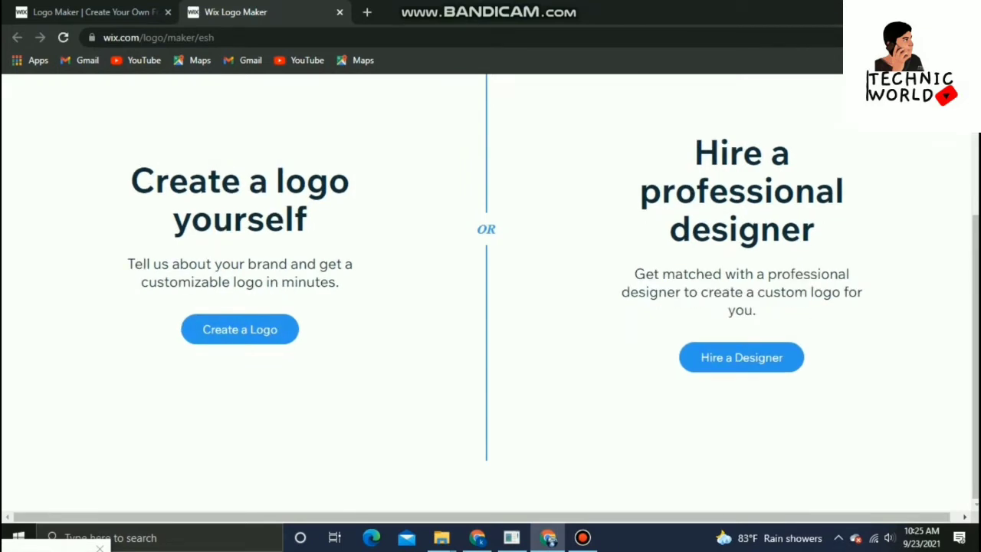
click(240, 329)
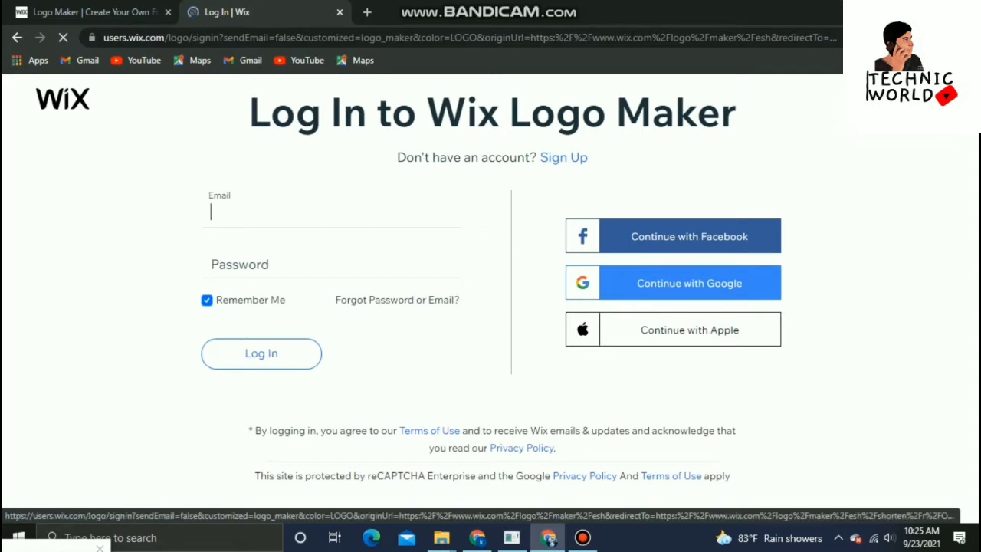
Sign in to Wix Logo Maker with a Google account
click(689, 282)
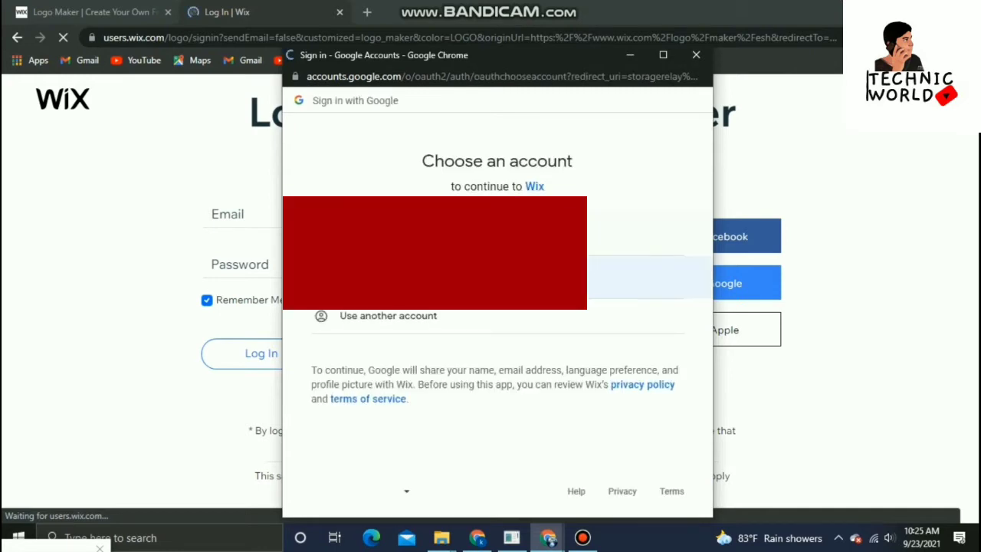
click(403, 277)
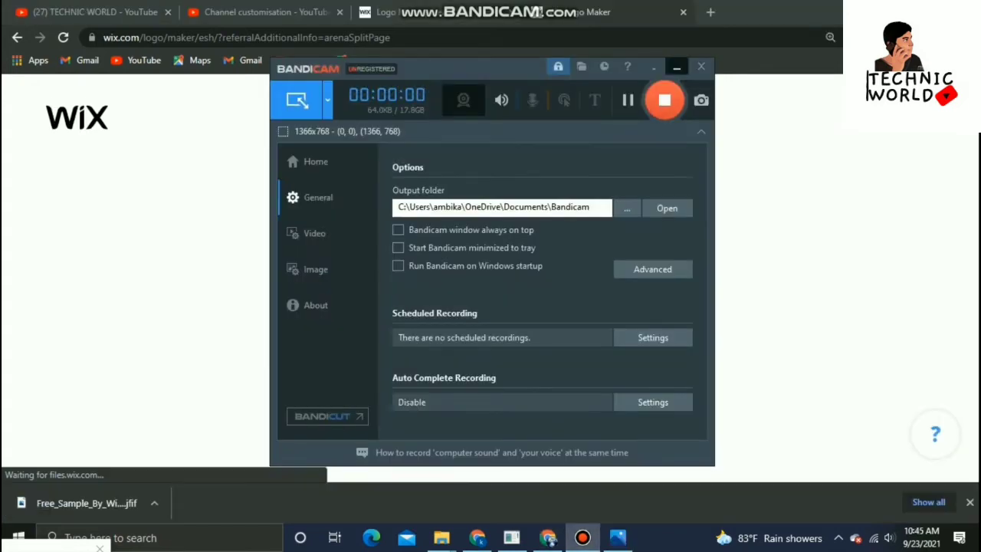
click(677, 68)
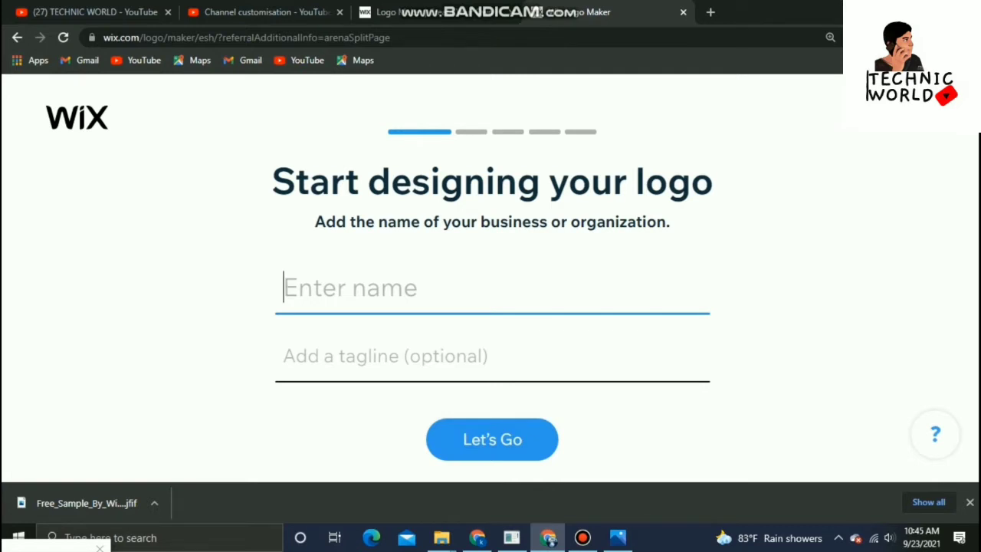
Enter TECHNIC WORLD as the business name, leave the tagline empty, and continue
text(TECH)
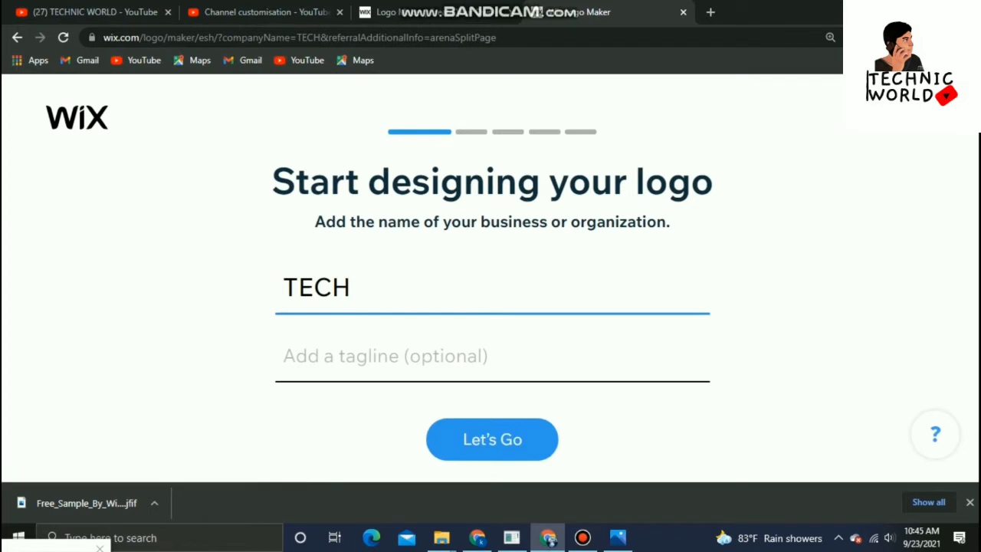
text(NIC WORLD)
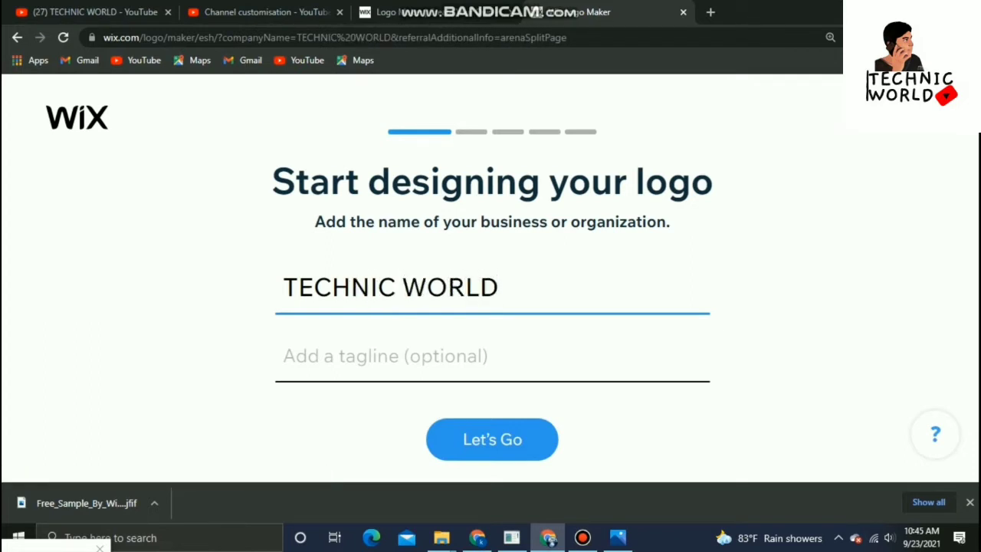
click(385, 356)
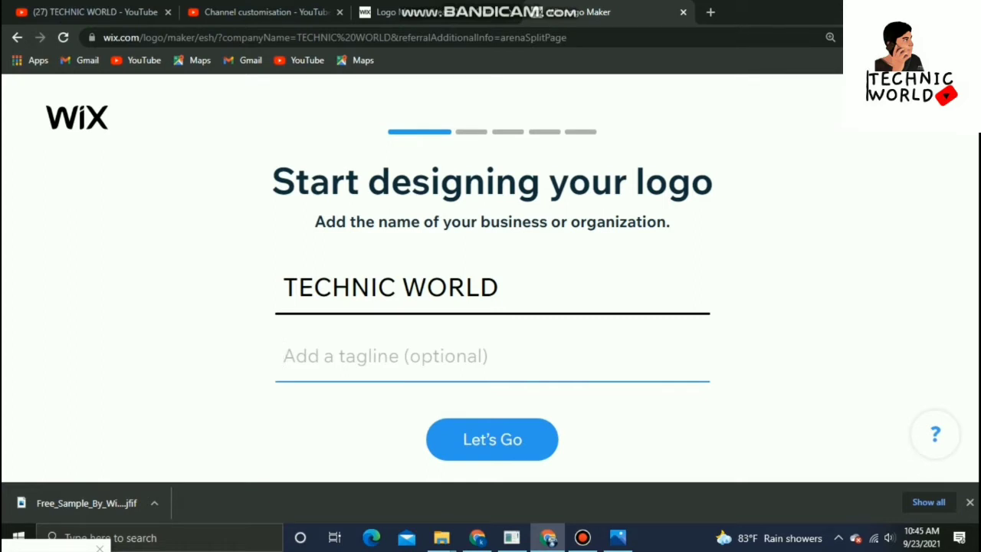
right_click(483, 236)
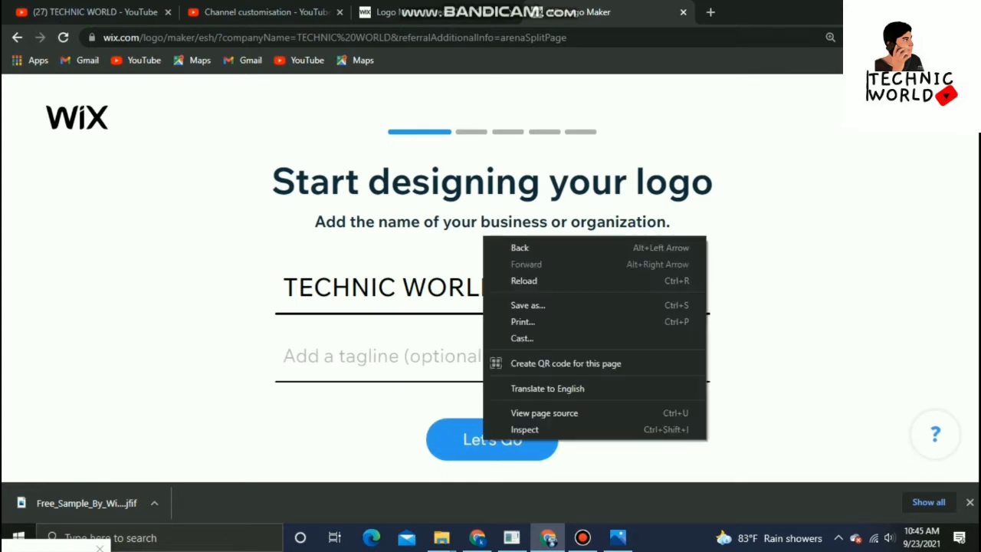
click(483, 440)
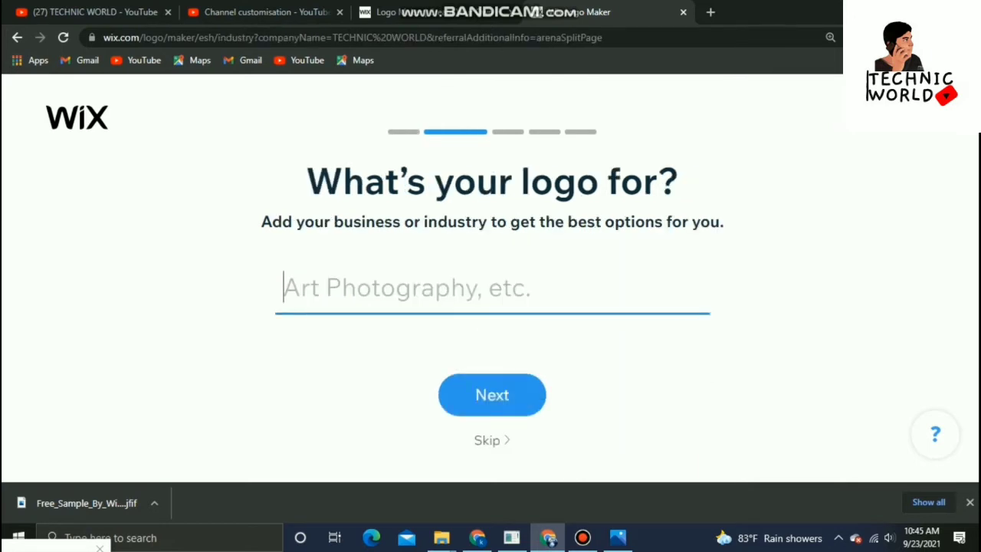
text(TECH)
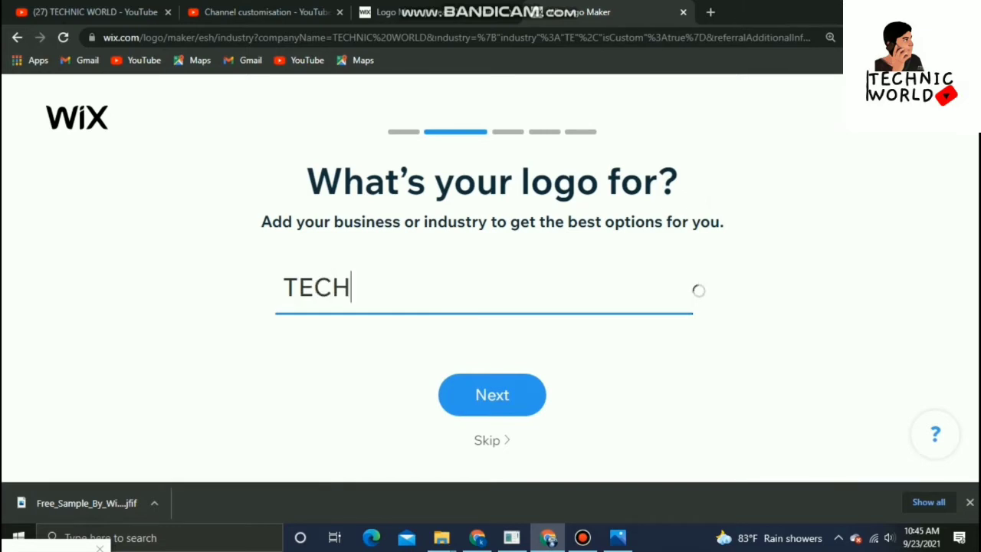
key(BackSpace)
key(BackSpace)
key(BackSpace)
key(BackSpace)
text(B)
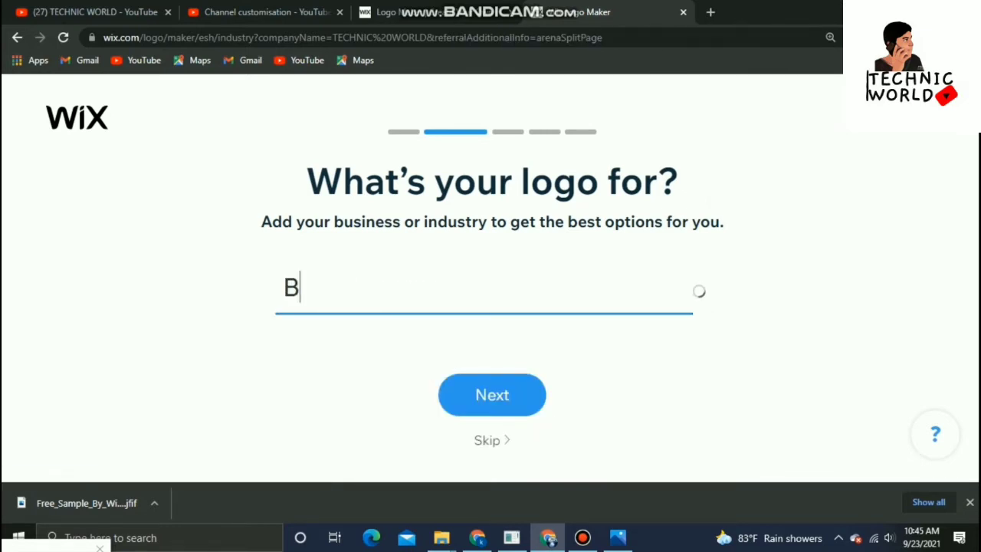
key(BackSpace)
text(S)
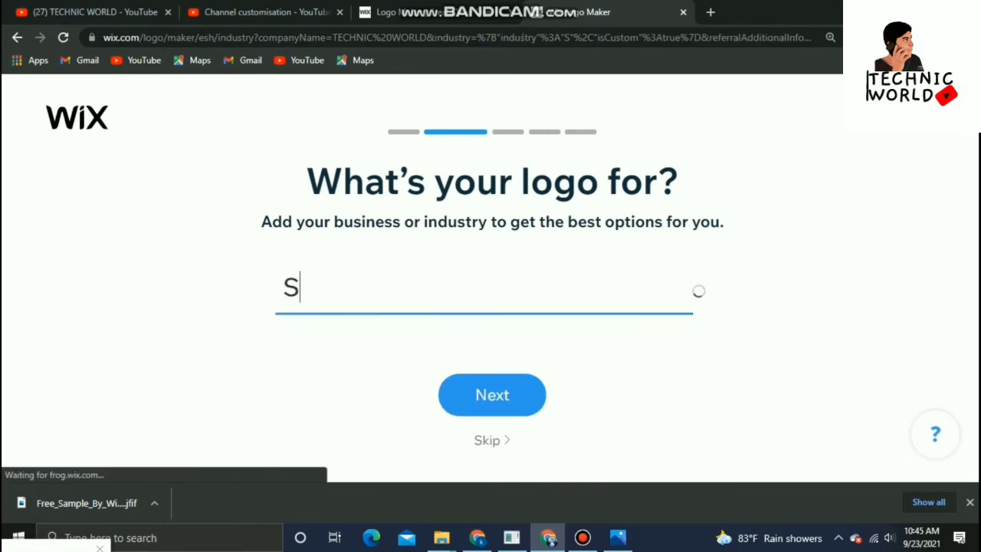
text(HIRT)
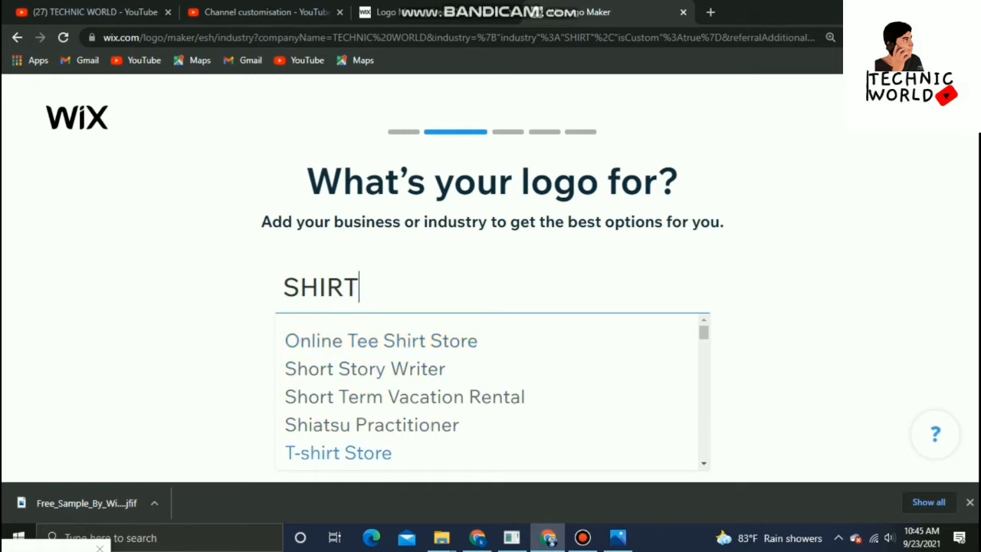
key(ctrl+a)
text(GRAPH)
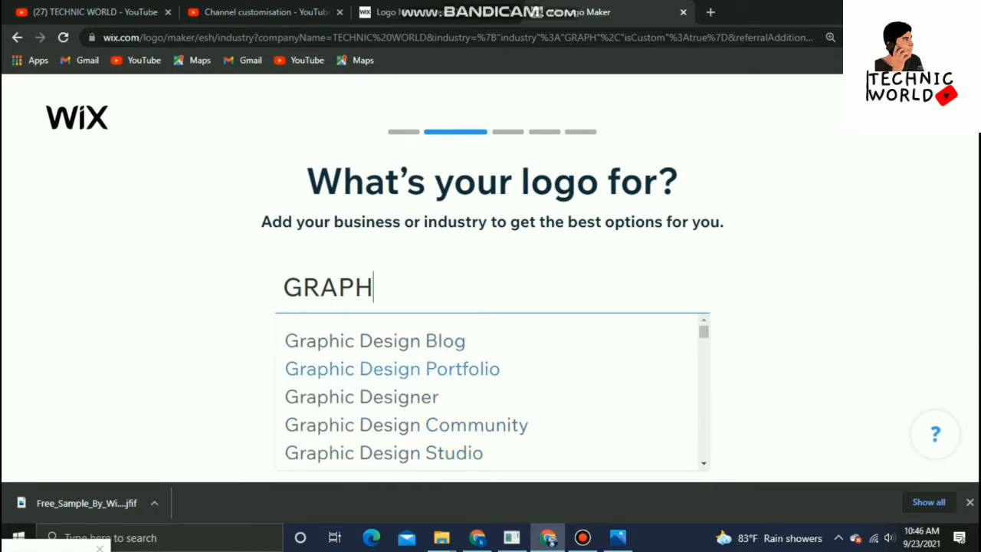
key(BackSpace)
key(BackSpace)
Set the logo's industry to Technology YouTube Personality and continue
key(BackSpace)
key(BackSpace)
key(BackSpace)
text(TTE)
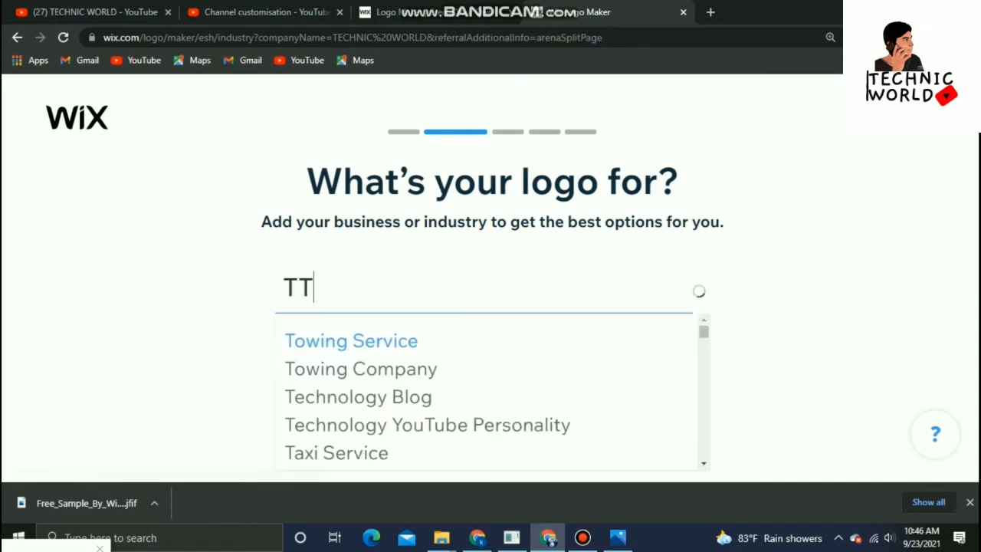
key(BackSpace)
key(BackSpace)
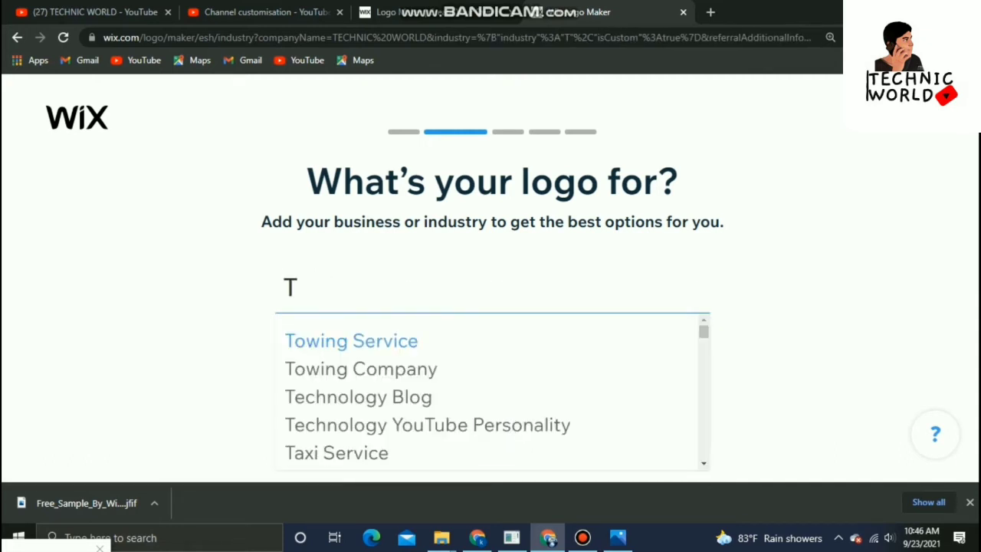
key(Return)
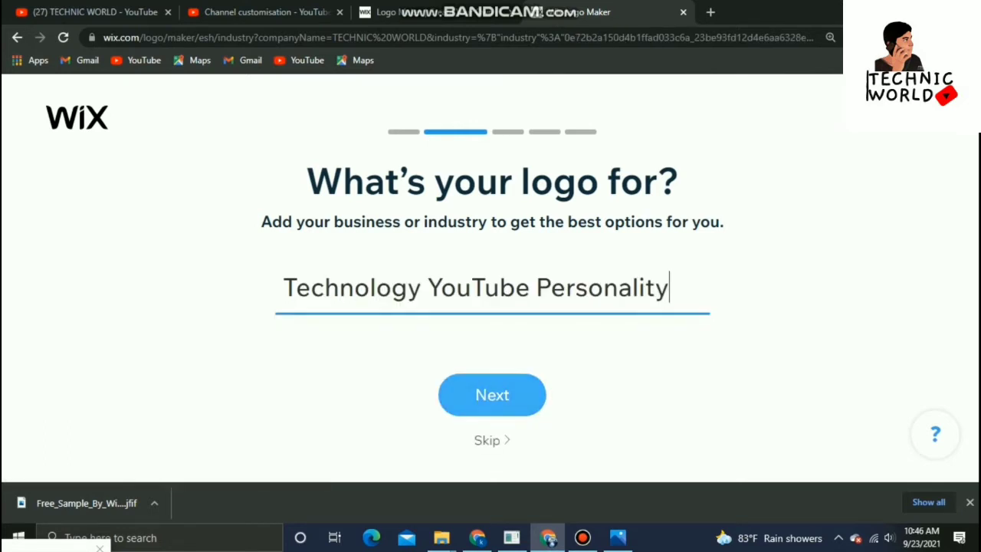
key(Return)
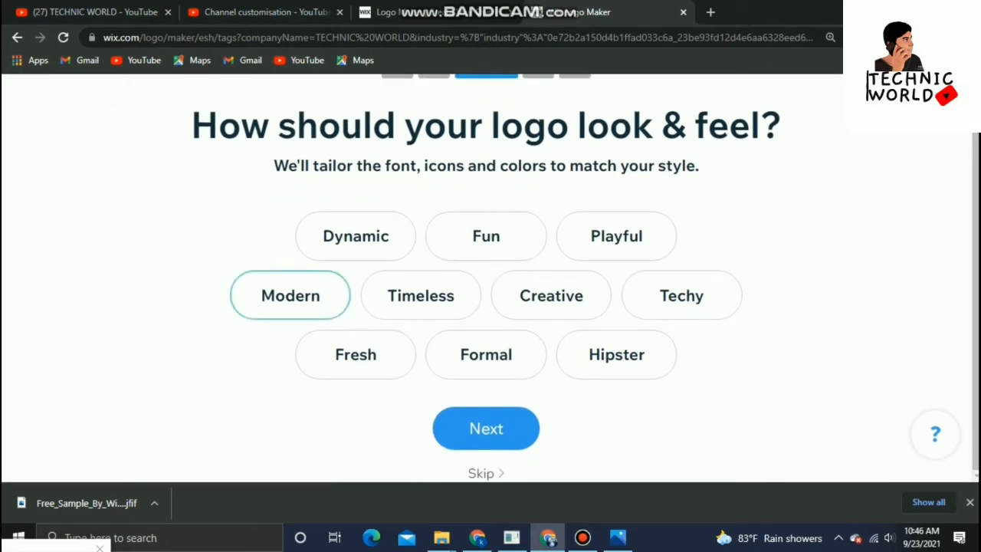
Add the Techy, Formal and Fresh styles to the logo's look and feel and continue
click(681, 296)
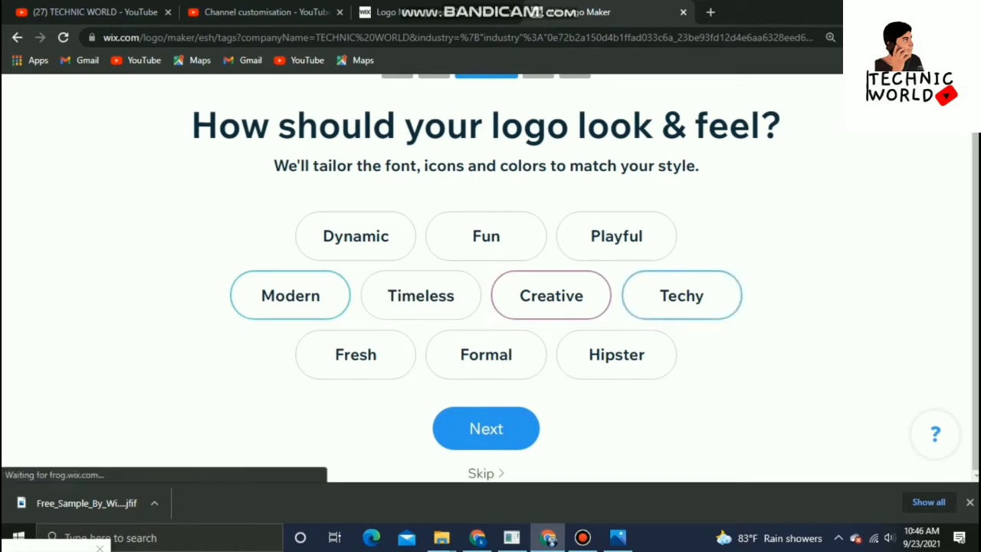
click(486, 355)
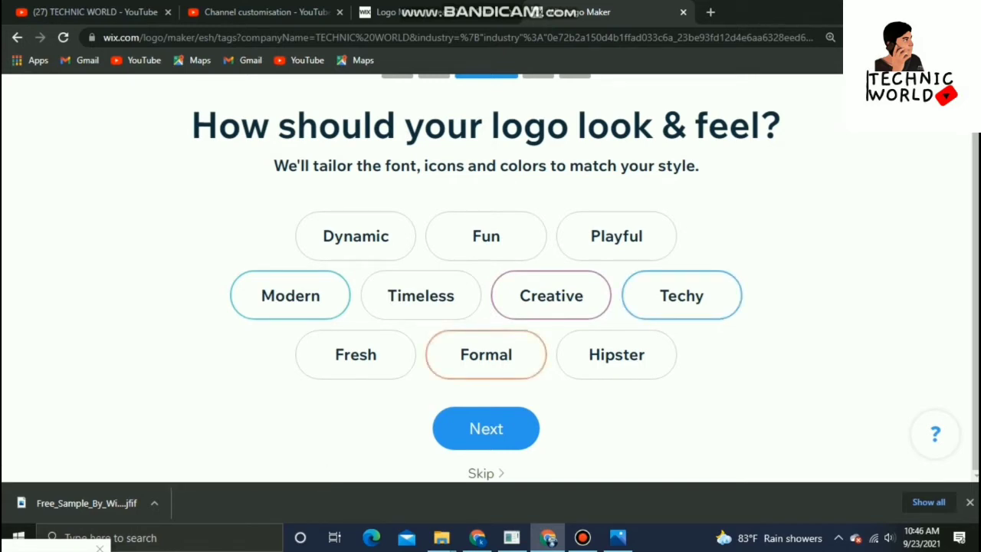
click(355, 355)
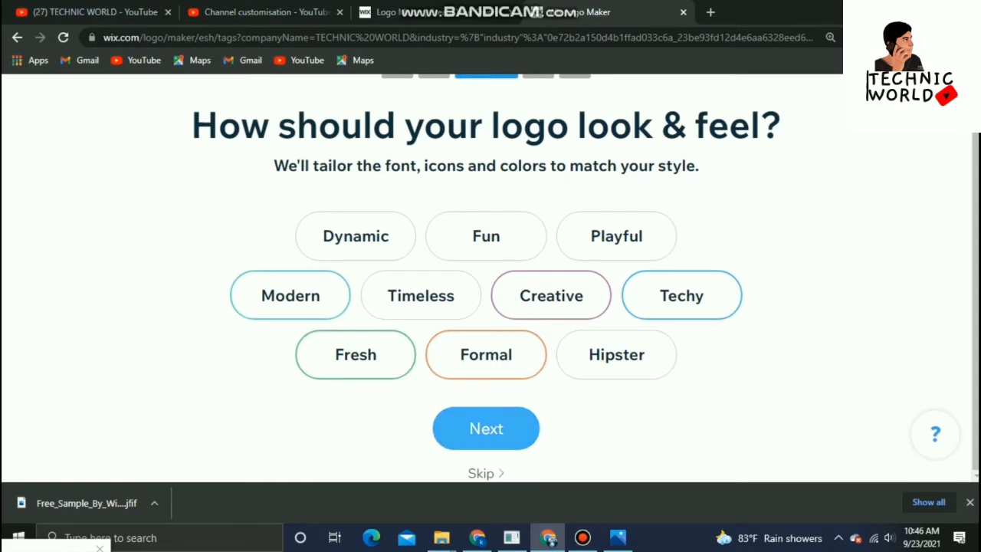
scroll(491, 306, up, 1)
scroll(490, 306, down, 1)
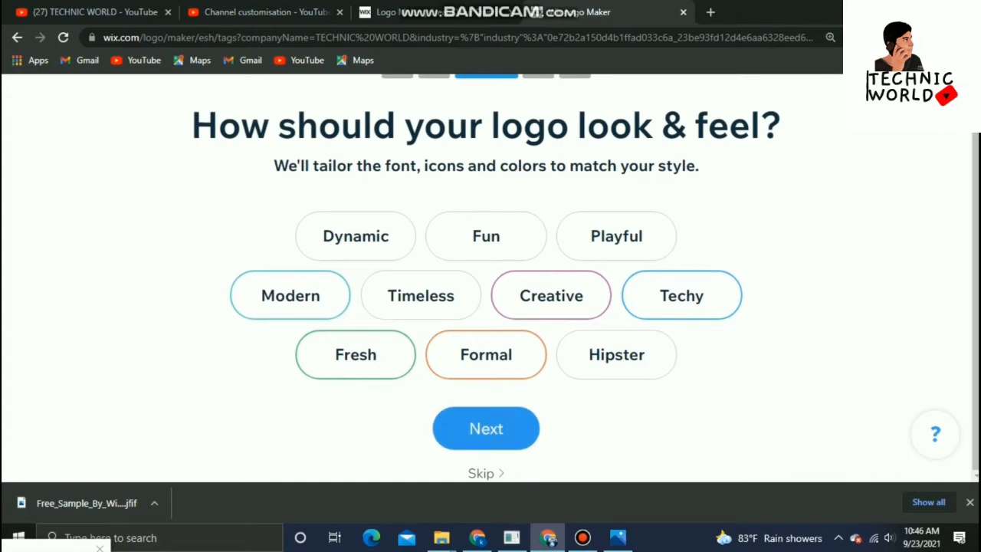
click(485, 429)
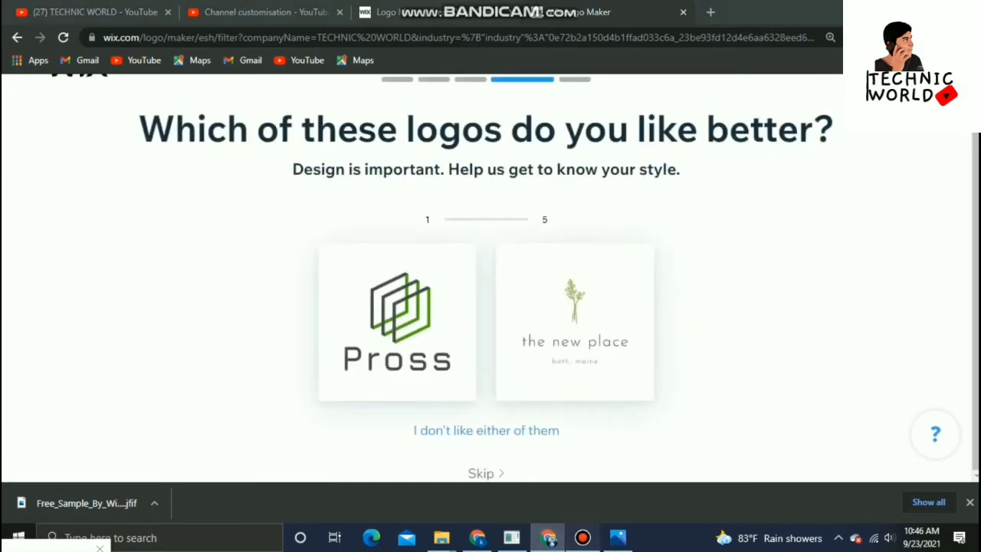
Reject both sample logos in each of the five style comparisons
click(582, 538)
click(677, 71)
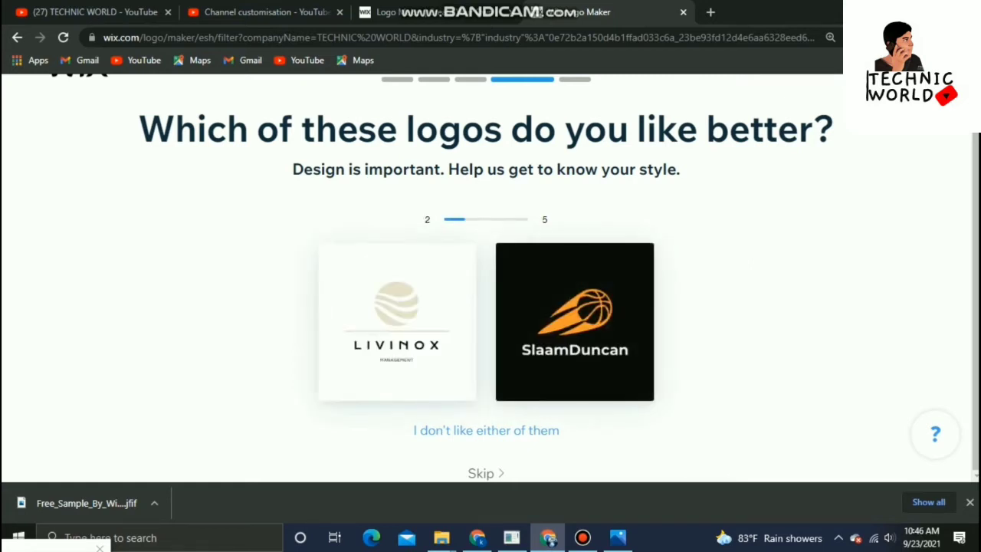
click(486, 430)
click(486, 430)
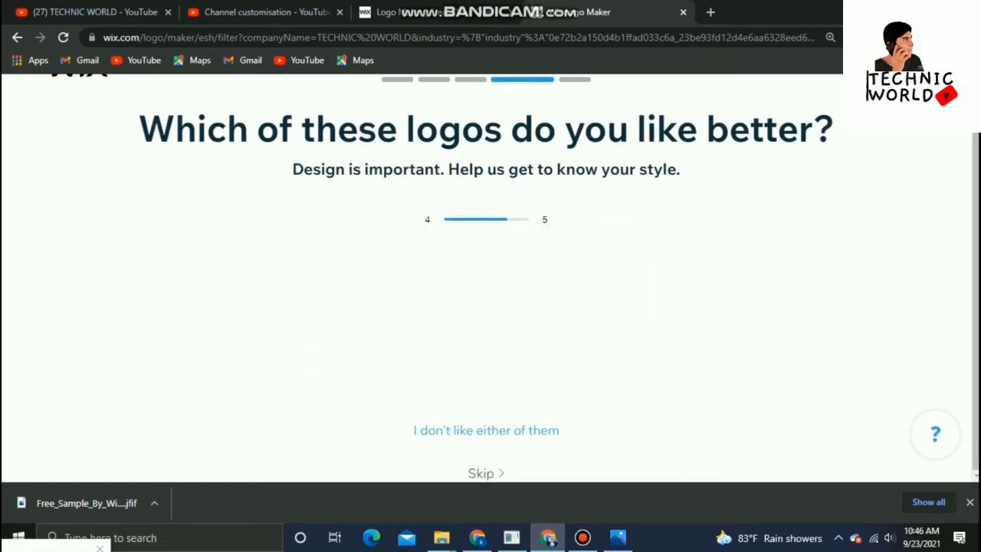
click(486, 430)
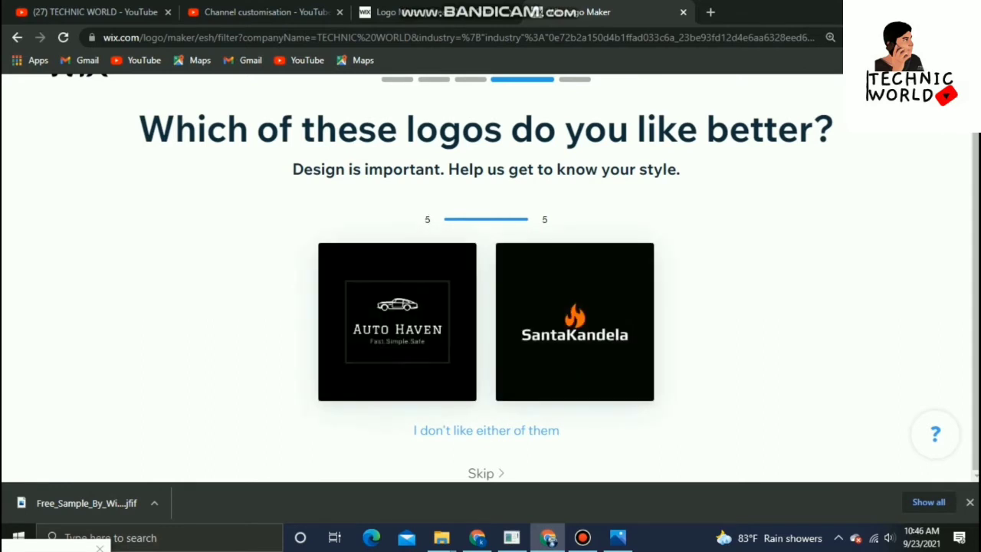
click(486, 430)
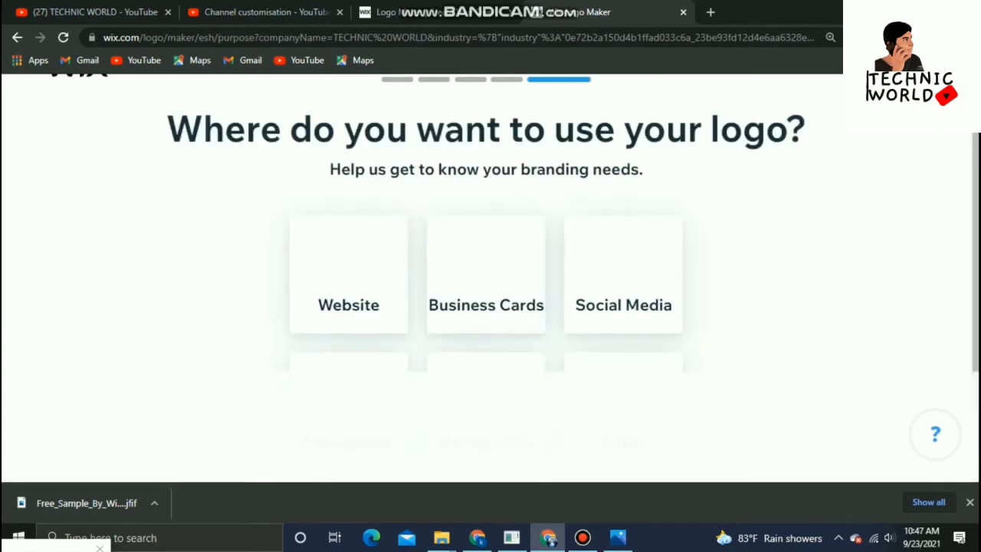
Select Social Media as where the logo will be used and continue
scroll(623, 188, down, 1)
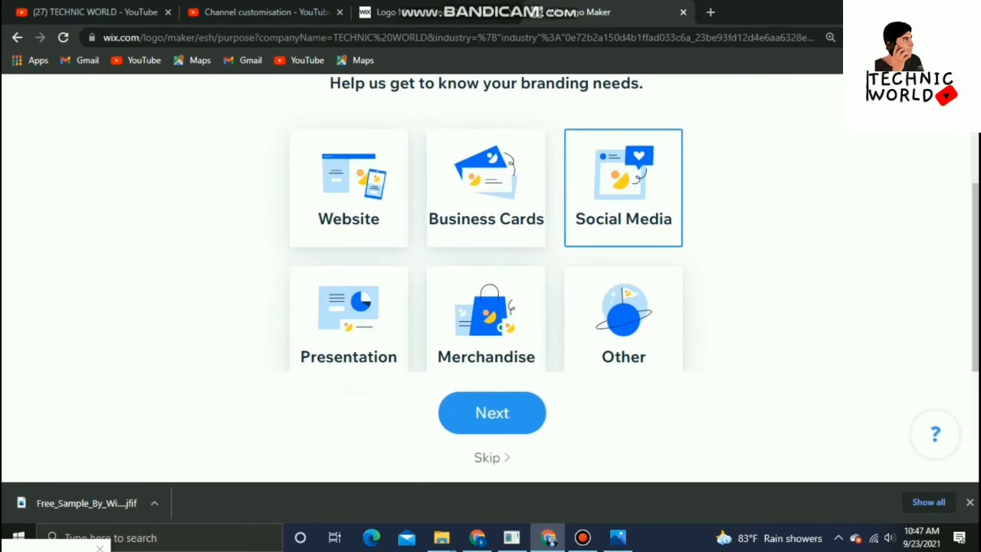
click(623, 188)
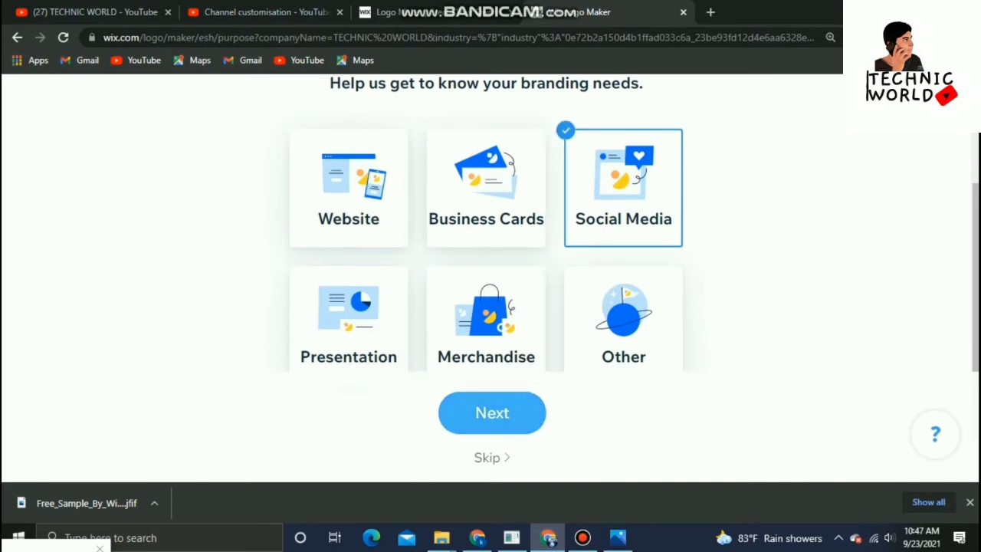
click(492, 412)
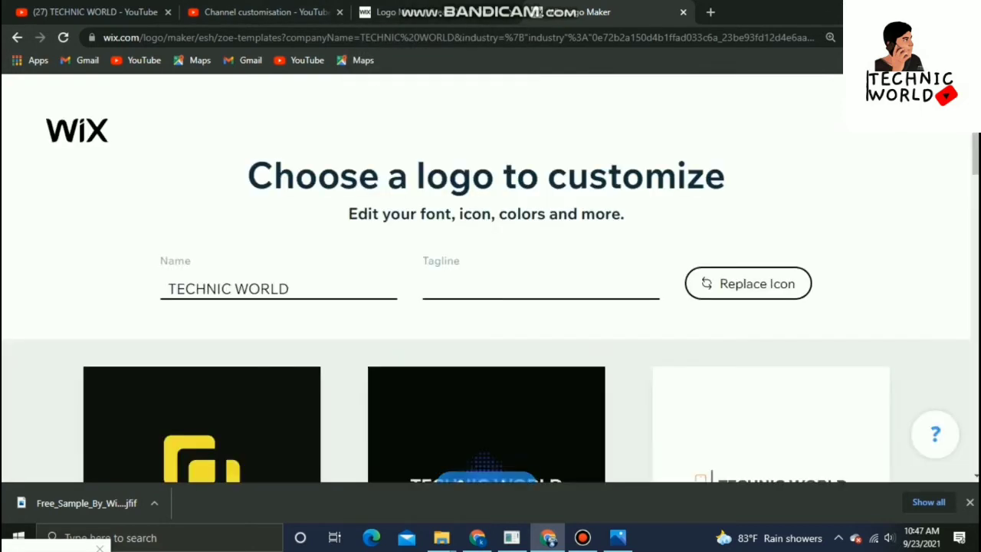
Browse through the suggested logo templates for TECHNIC WORLD
scroll(490, 307, down, 3)
scroll(490, 345, up, 1)
scroll(491, 345, down, 2)
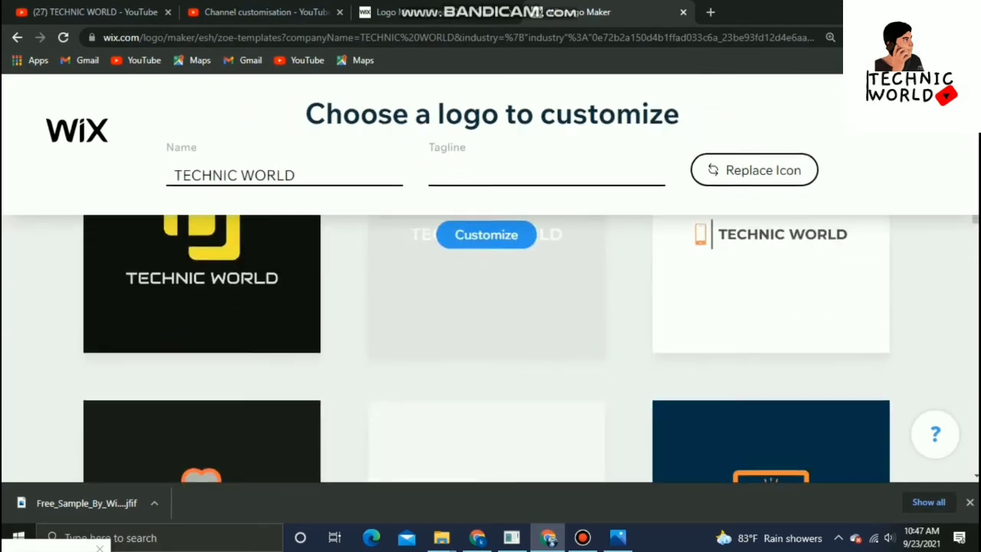
scroll(486, 322, down, 5)
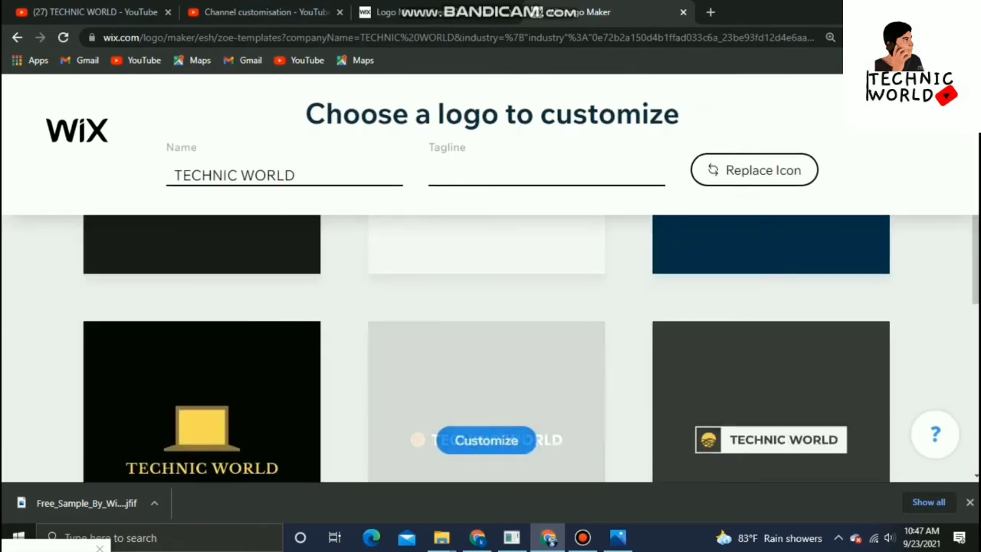
scroll(486, 322, down, 3)
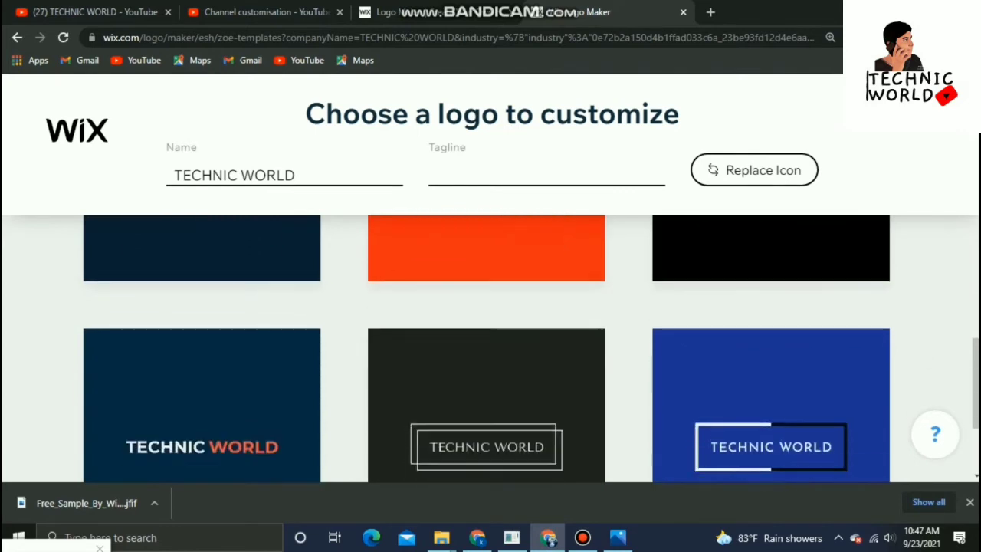
scroll(486, 322, down, 2)
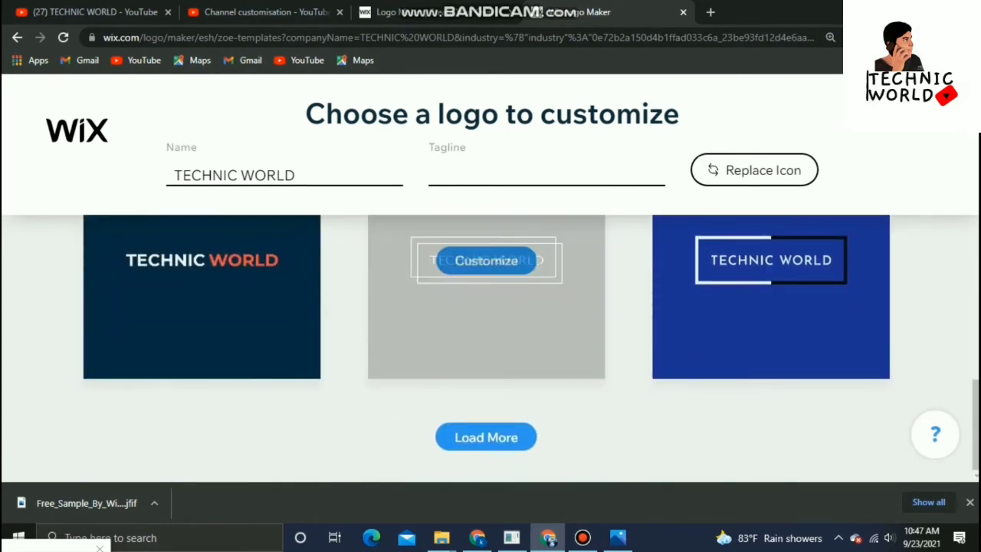
scroll(486, 321, up, 9)
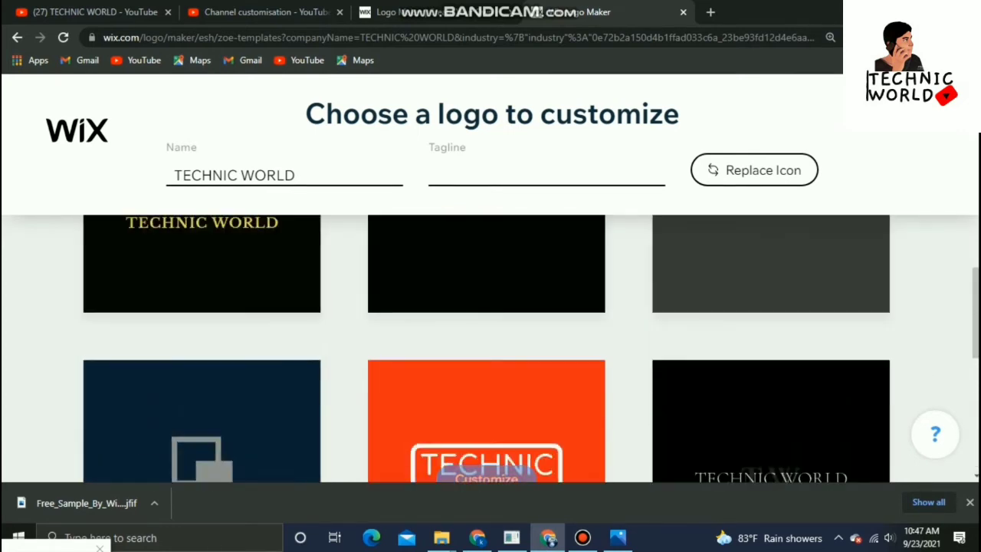
scroll(486, 322, down, 3)
scroll(485, 322, down, 5)
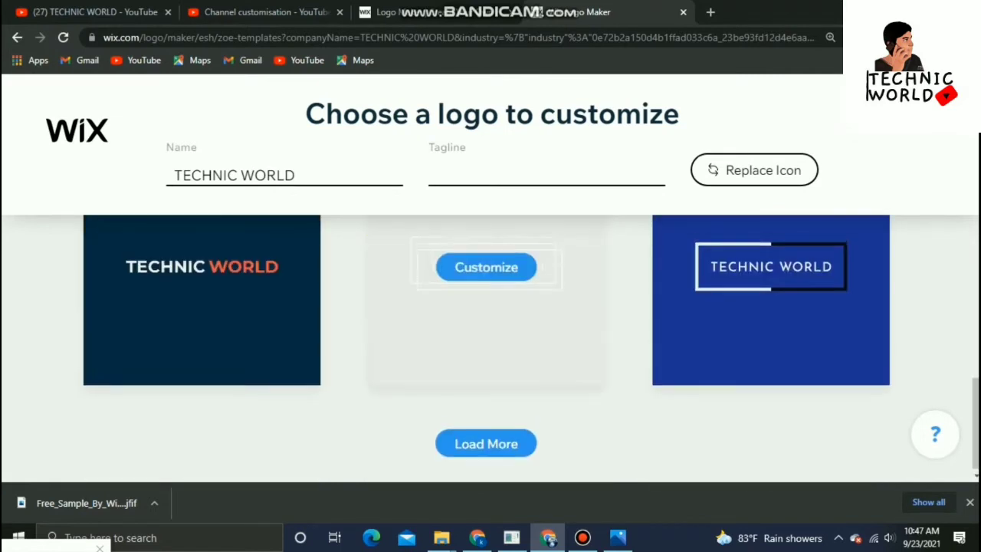
scroll(485, 322, up, 4)
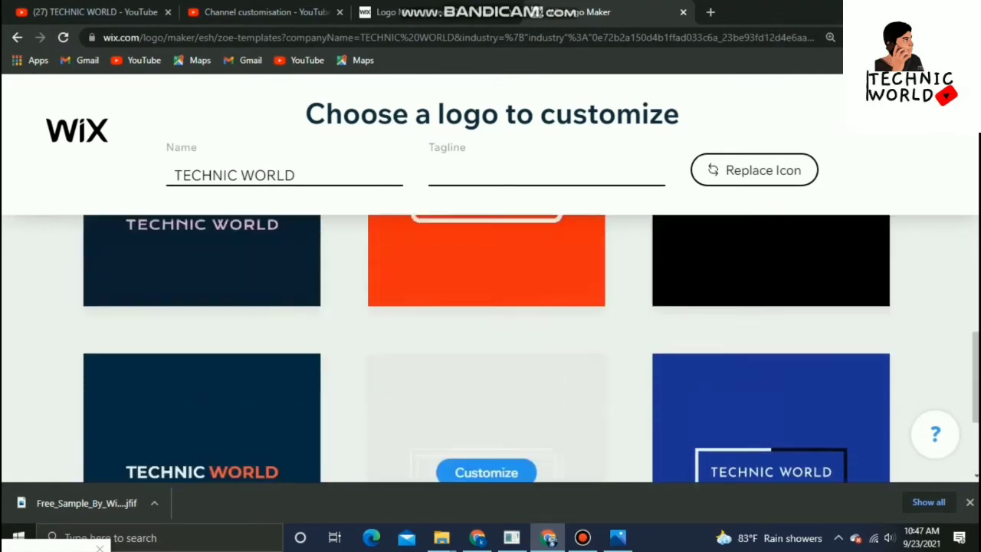
scroll(486, 322, down, 3)
scroll(486, 322, down, 1)
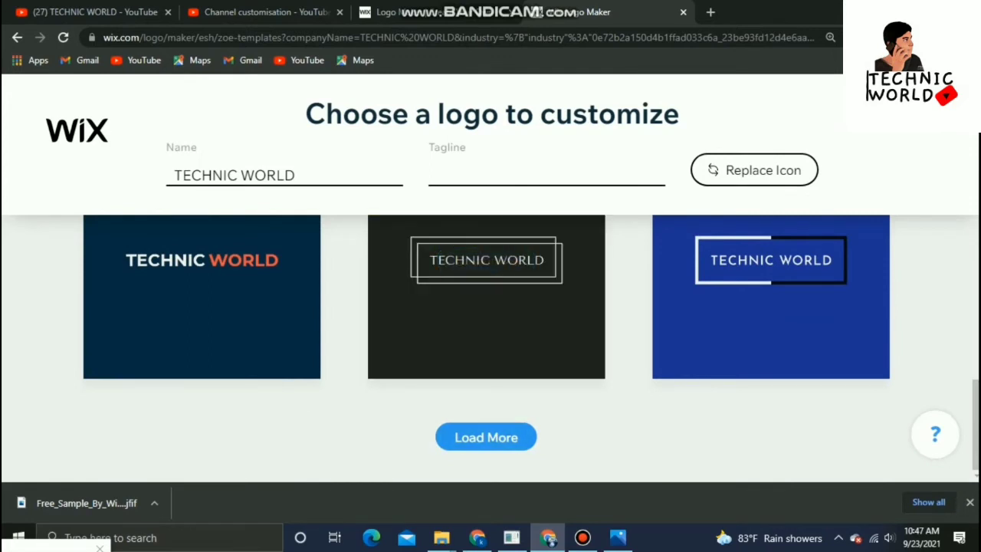
Load more templates and choose the hand-drawn black TECHNIC WORLD logo with a vertical bar to customize
click(486, 437)
scroll(486, 322, down, 1)
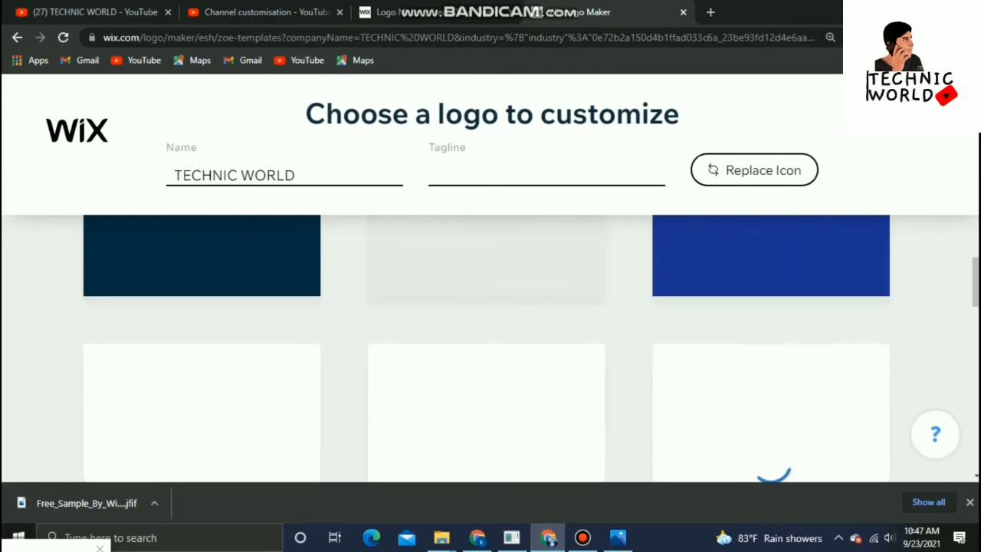
scroll(485, 330, down, 2)
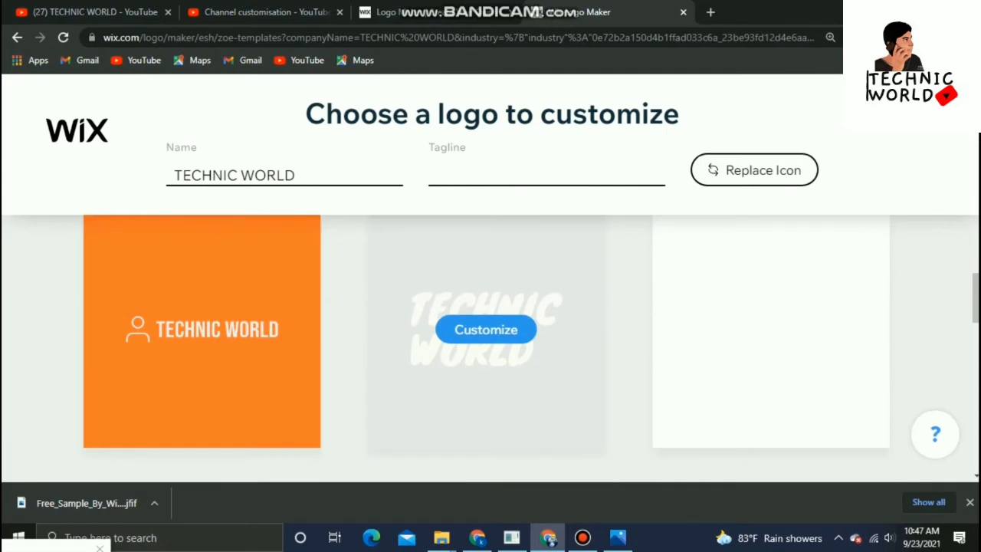
scroll(485, 322, down, 5)
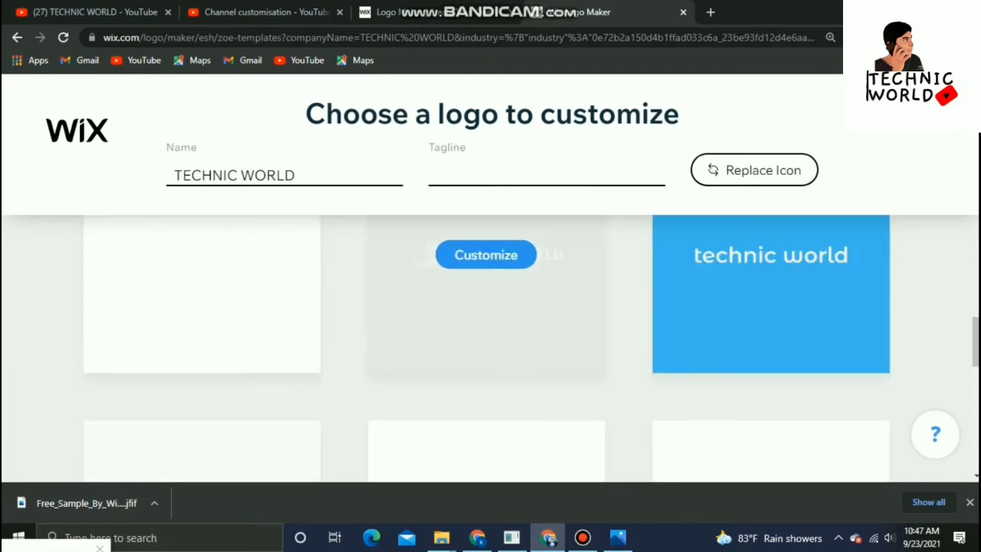
scroll(486, 330, up, 2)
scroll(486, 349, down, 3)
scroll(486, 330, down, 3)
scroll(485, 330, up, 1)
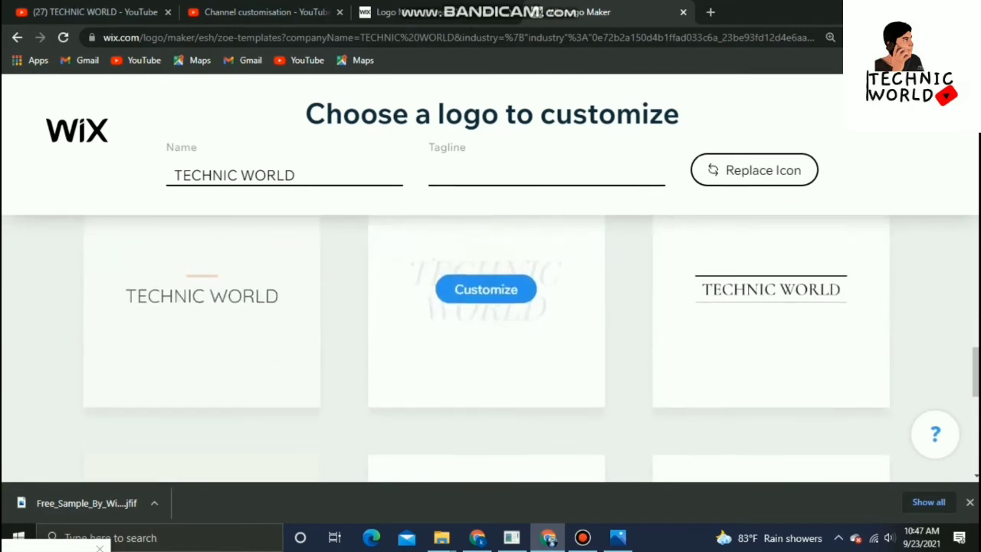
scroll(486, 323, down, 2)
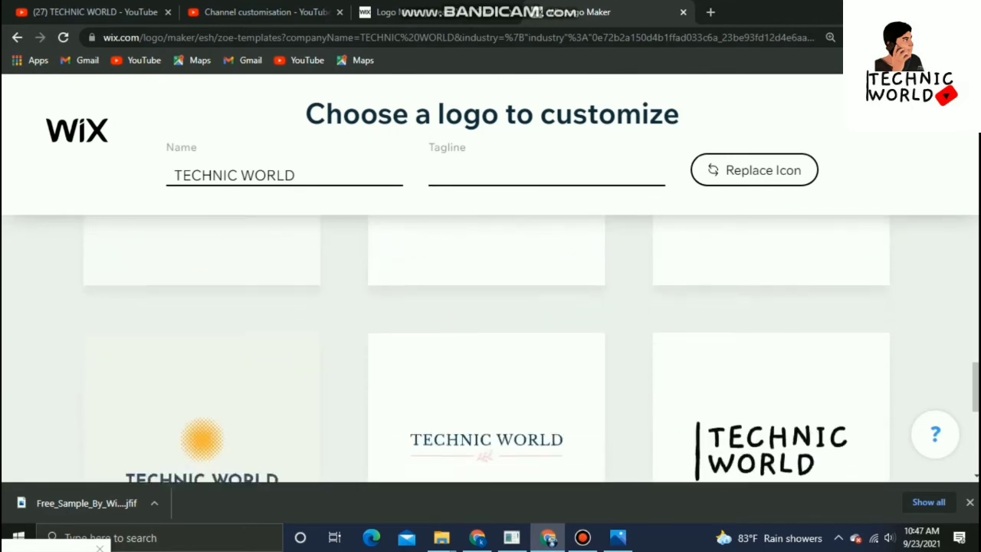
scroll(486, 324, down, 2)
scroll(770, 345, down, 2)
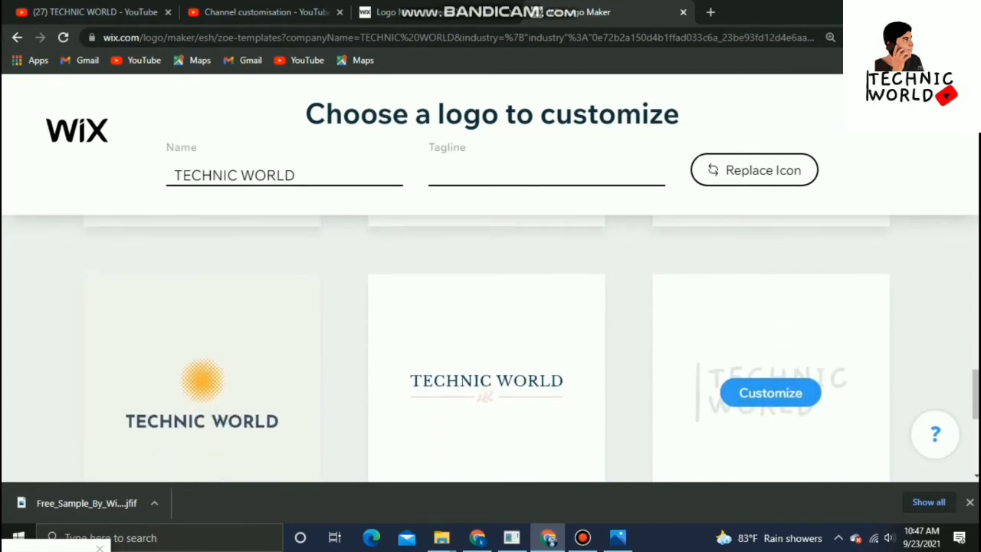
click(770, 392)
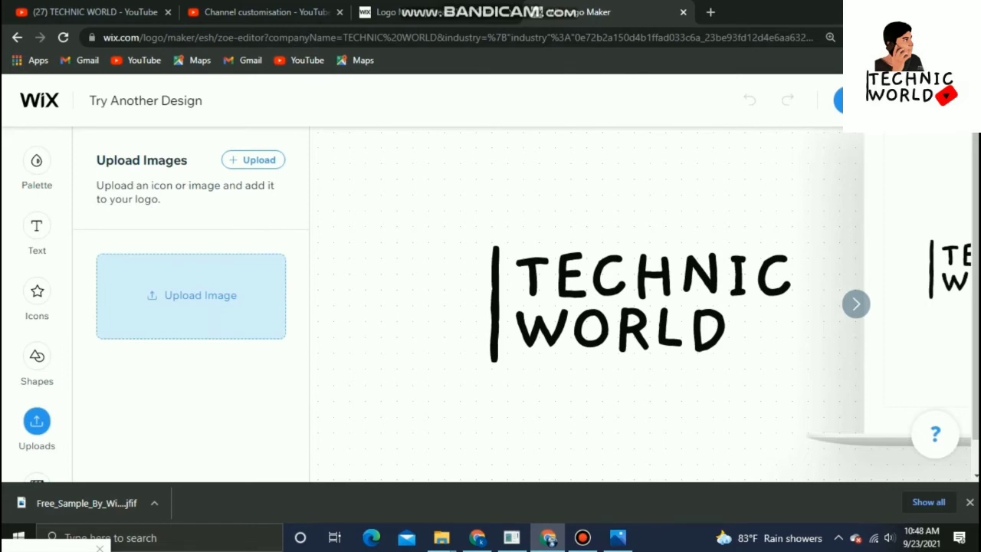
Add the uploaded cartoon portrait image from the media manager to the logo
click(190, 295)
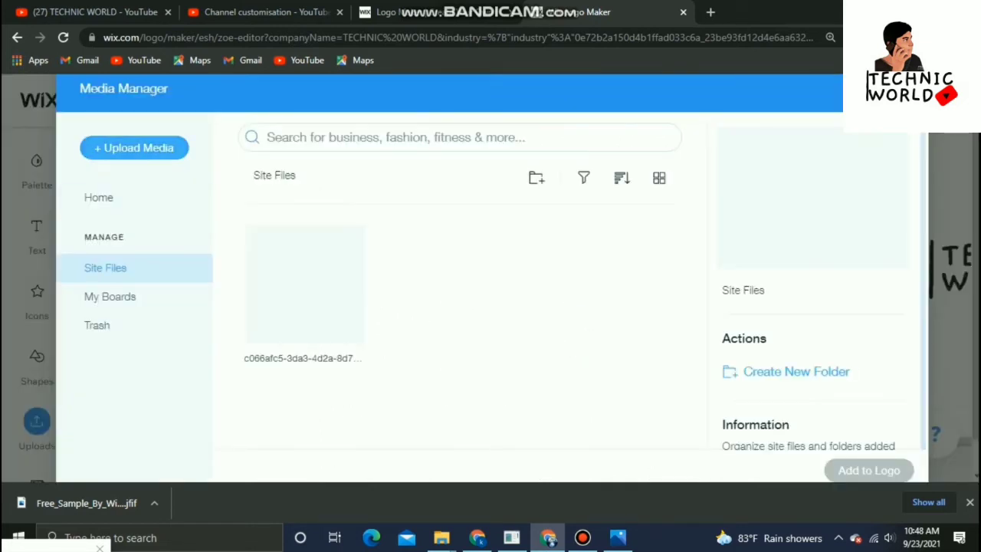
click(134, 148)
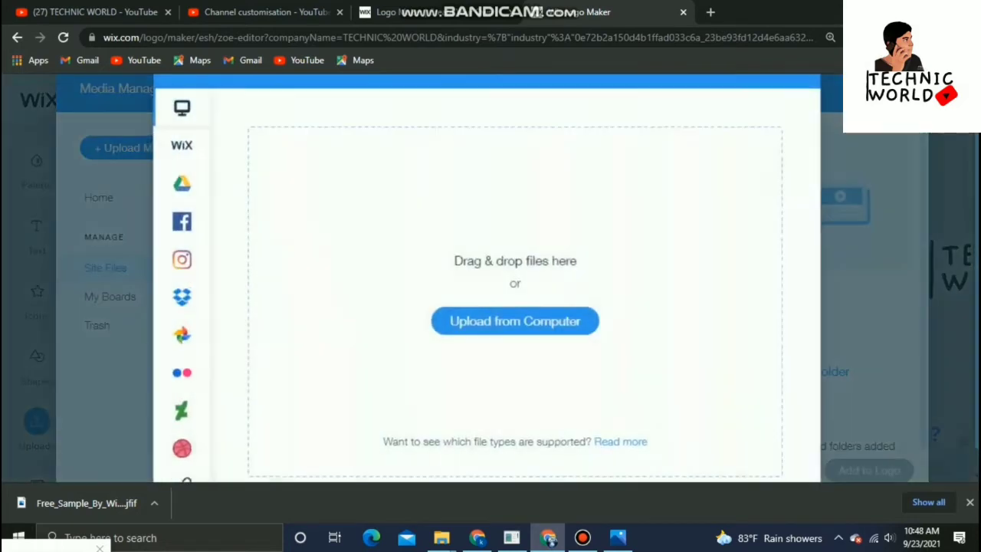
key(Escape)
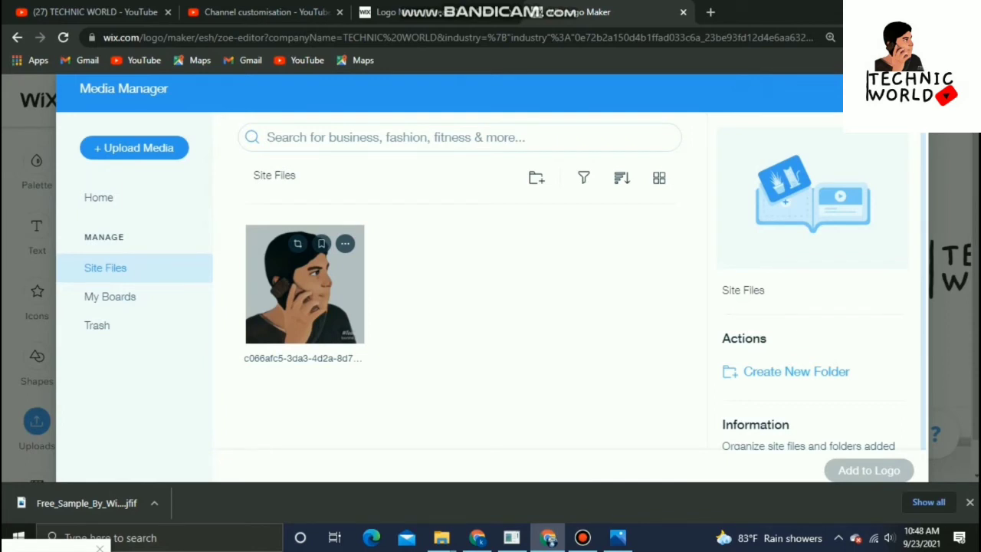
double_click(305, 284)
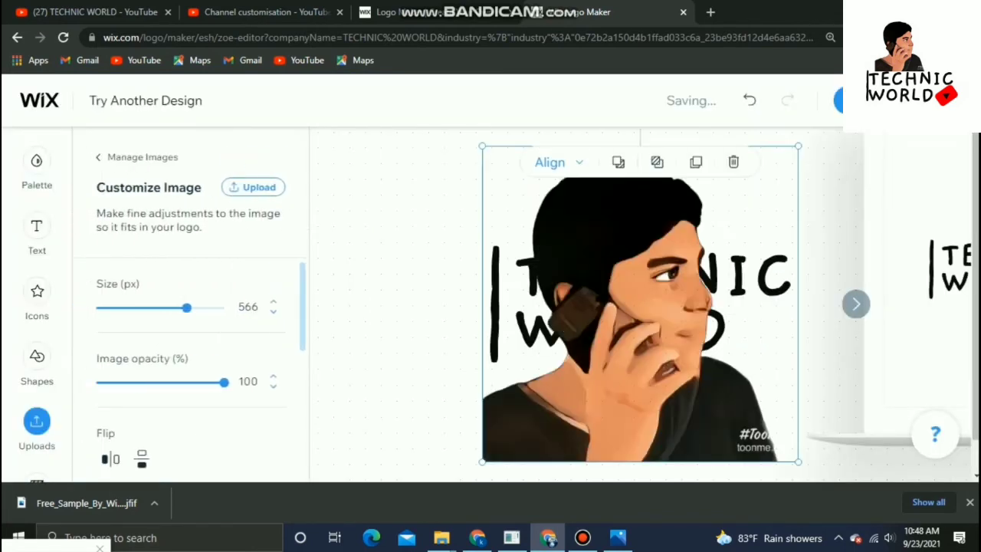
Resize the portrait to about 359 px and position it above the TECHNIC WORLD text
drag(640, 303, 616, 467)
drag(774, 309, 762, 322)
drag(613, 398, 630, 253)
drag(630, 345, 655, 123)
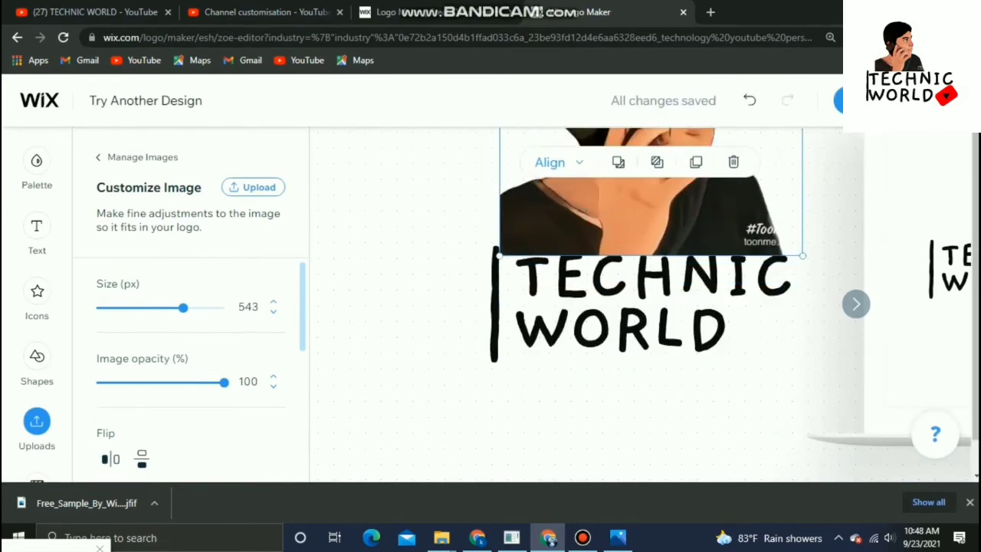
drag(658, 214, 561, 350)
drag(736, 287, 746, 266)
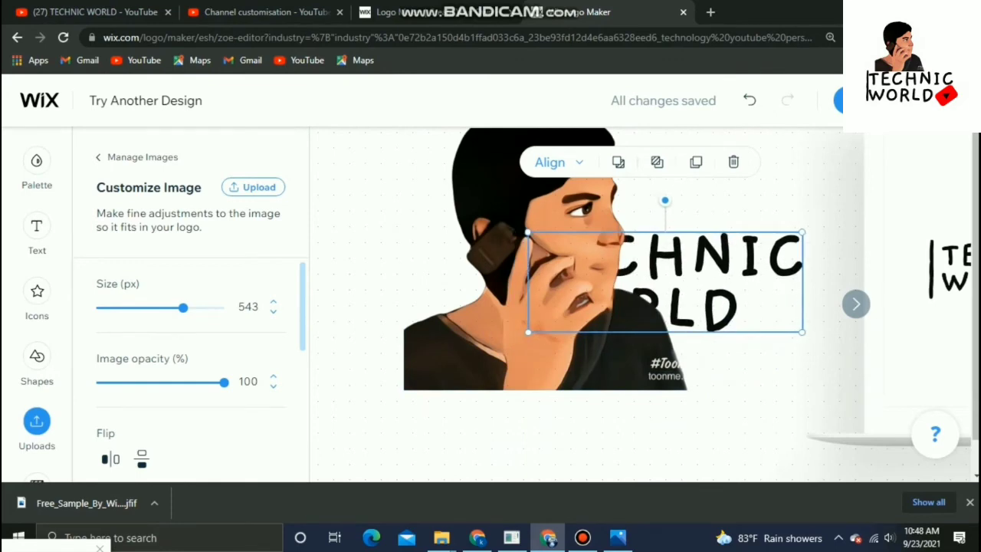
drag(563, 203, 551, 395)
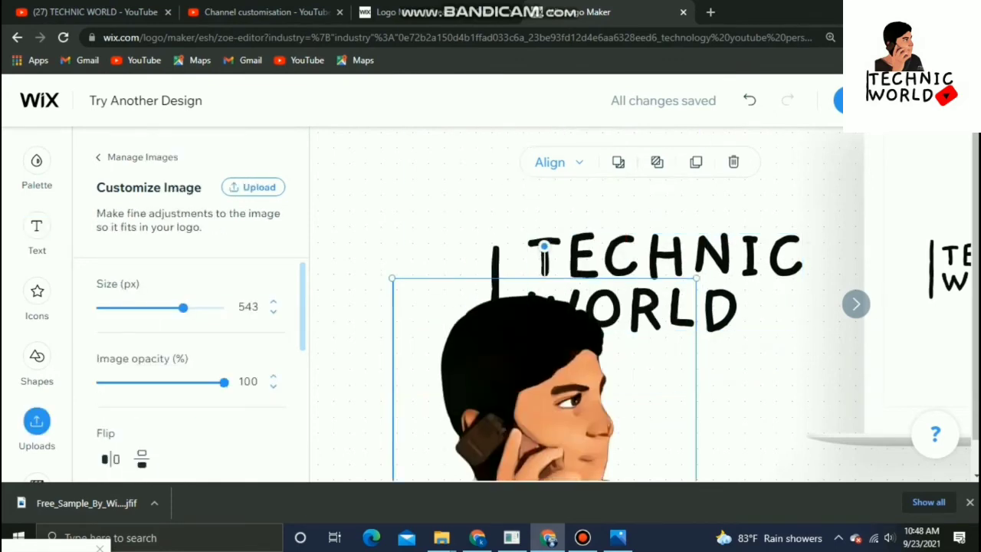
drag(696, 278, 593, 381)
drag(524, 443, 640, 30)
drag(667, 287, 647, 316)
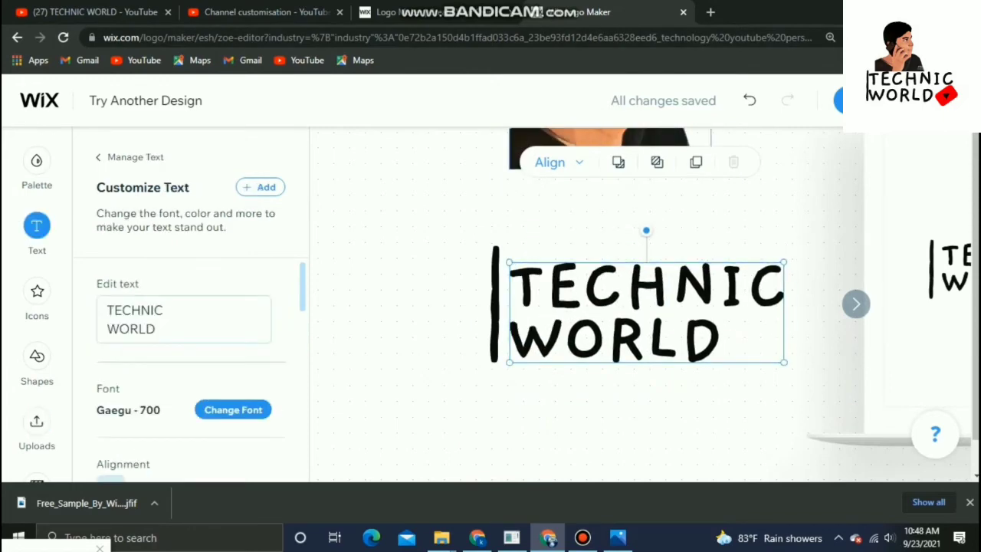
drag(606, 139, 619, 225)
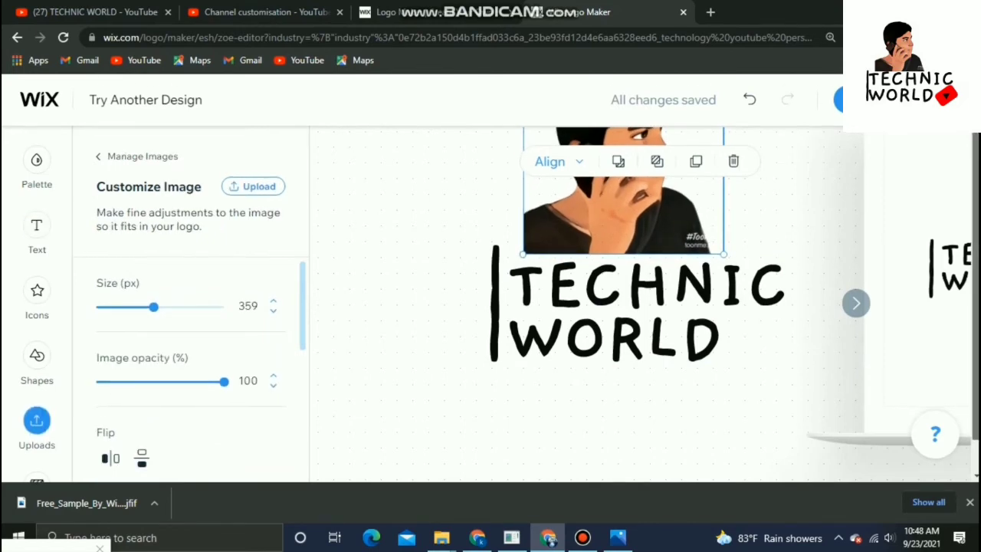
drag(976, 306, 976, 306)
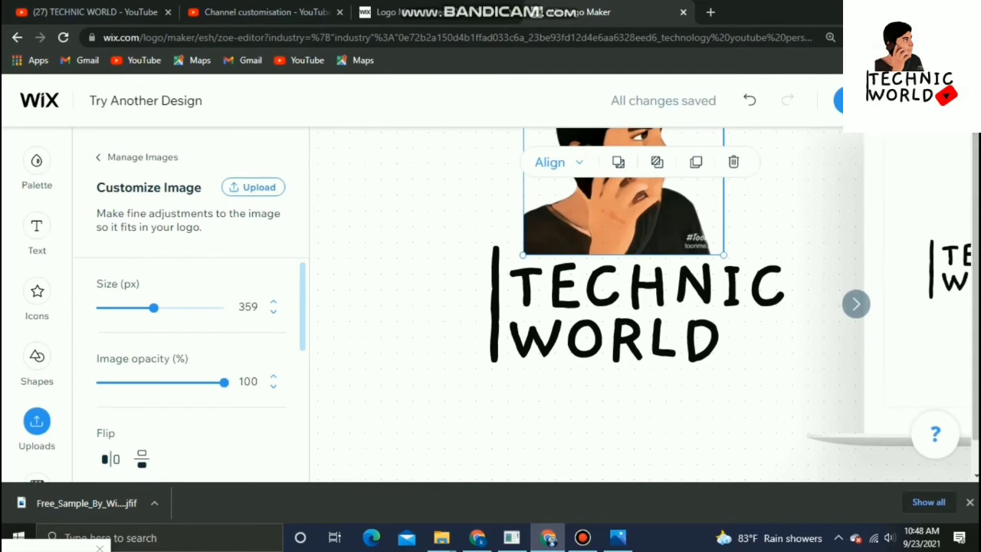
Preview the logo on the mockups and return to the logo design
click(856, 305)
click(856, 305)
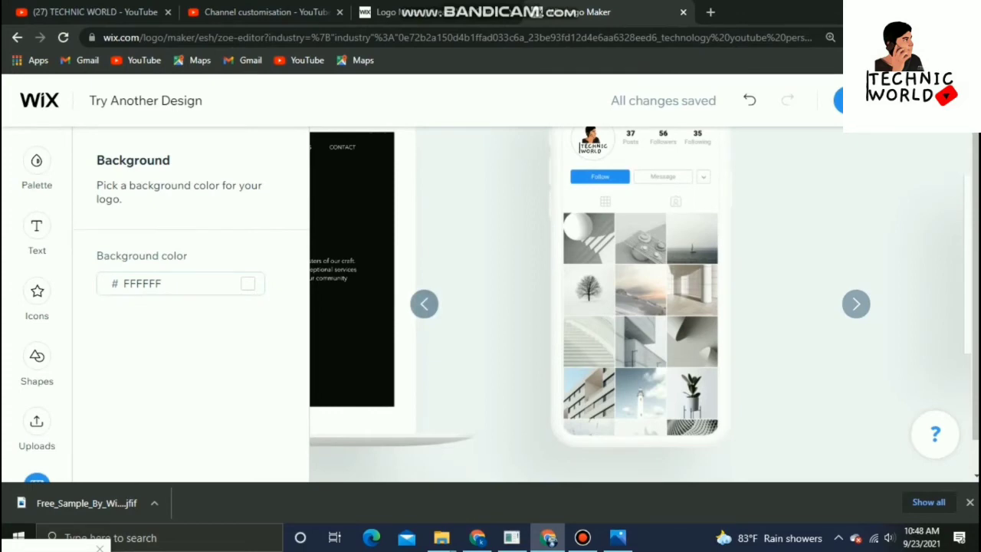
click(425, 304)
click(424, 305)
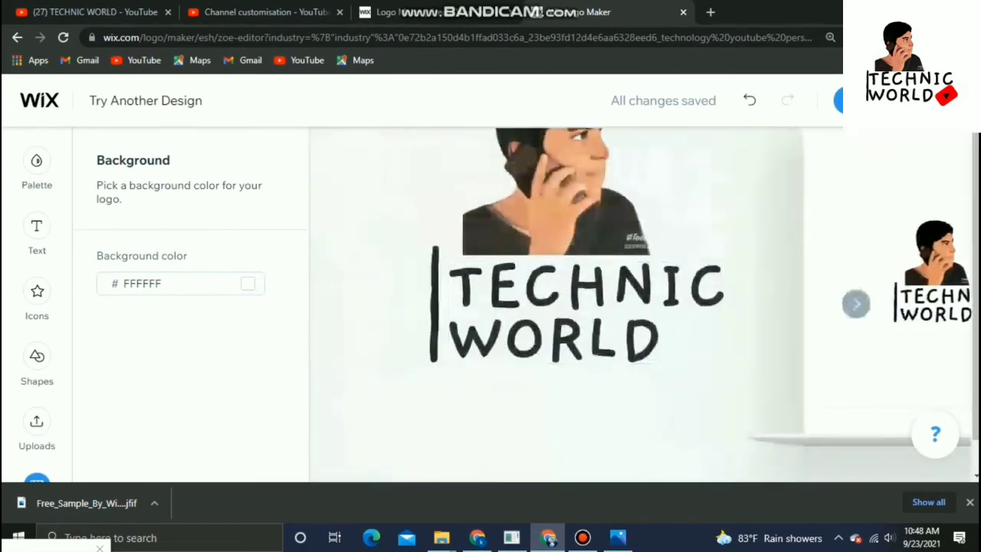
Enlarge the TECHNIC WORLD text box and nudge the text and vertical bar into place under the portrait
mouse_move(651, 201)
mouse_down()
mouse_move(652, 215)
mouse_move(651, 191)
mouse_move(653, 203)
mouse_up()
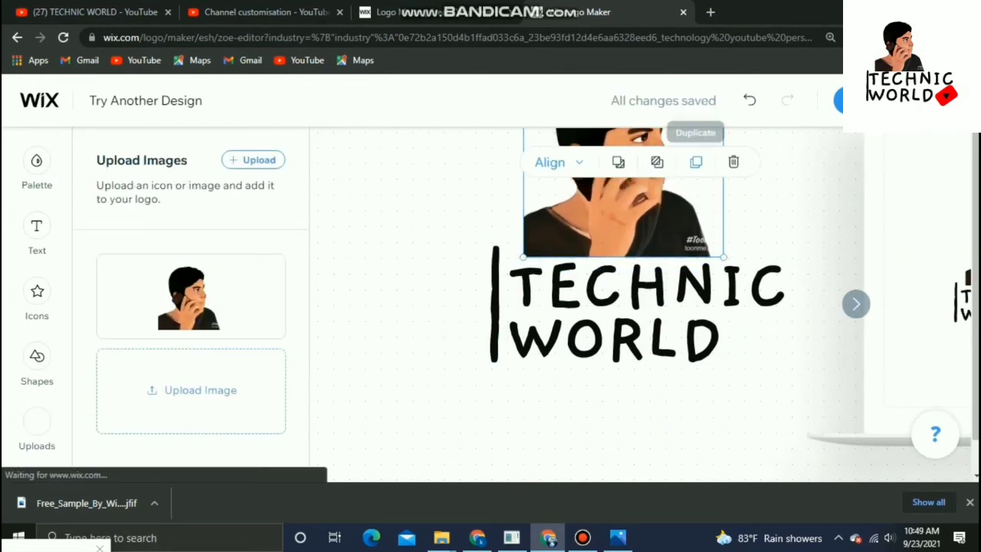
click(767, 218)
click(675, 307)
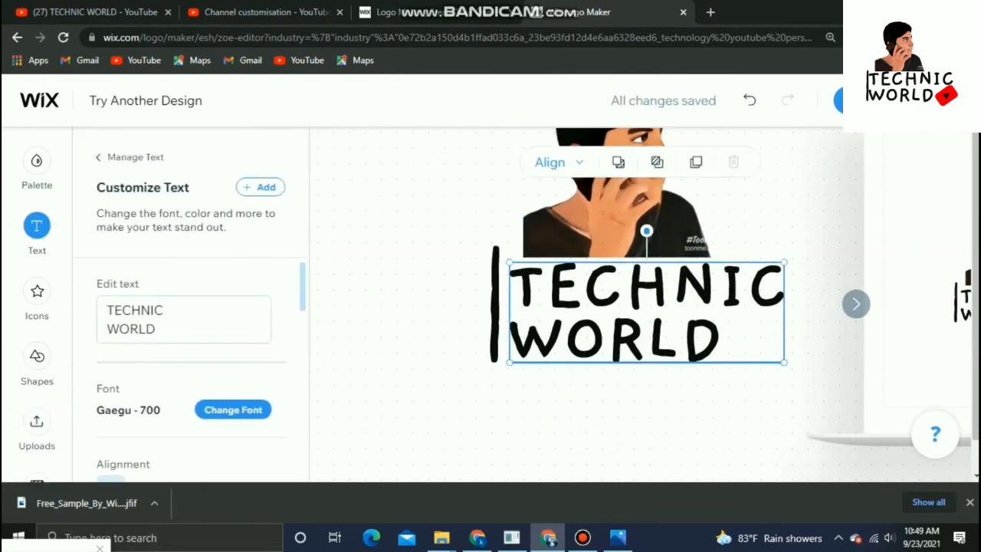
drag(783, 263, 818, 250)
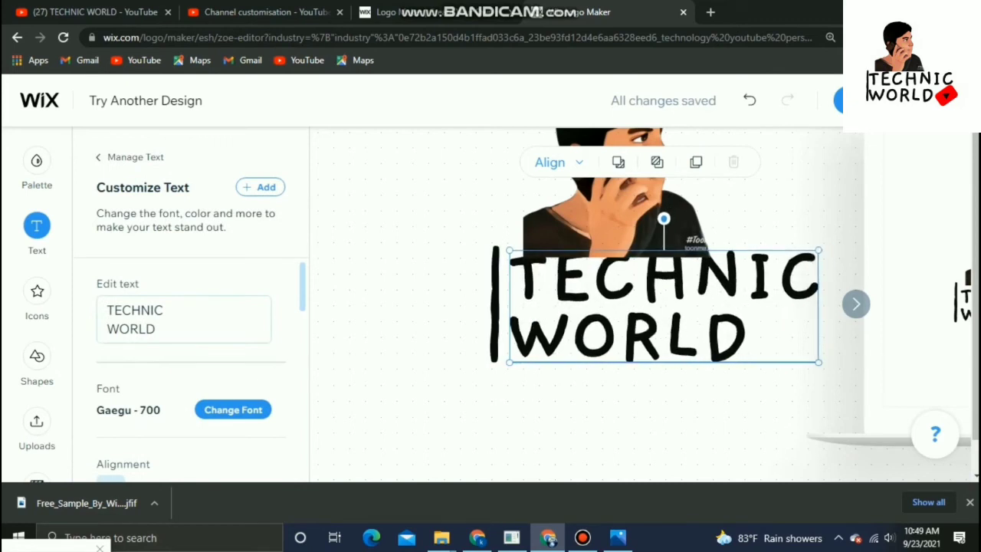
drag(650, 307, 644, 314)
click(495, 307)
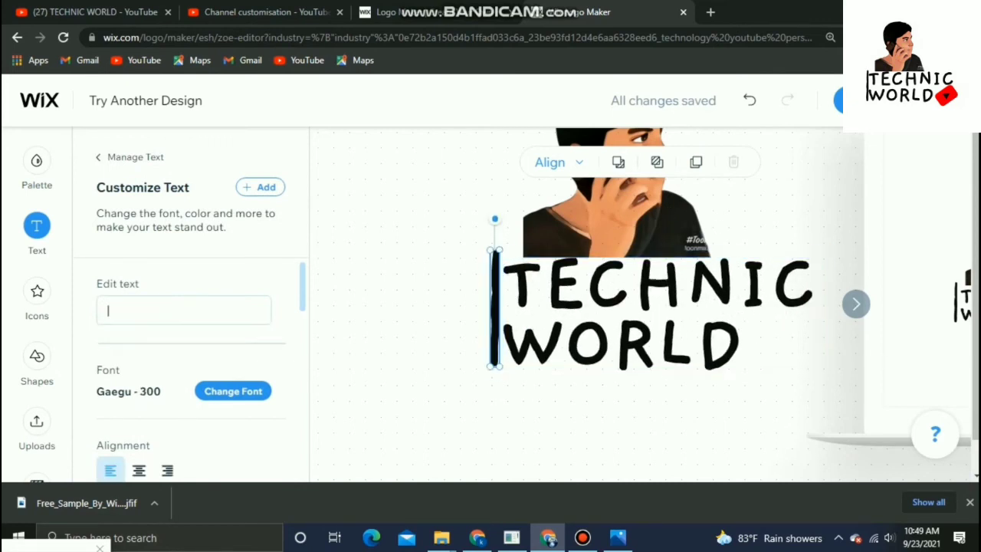
drag(495, 306, 495, 315)
Open the icon library and search it for YOUTUBE
click(429, 337)
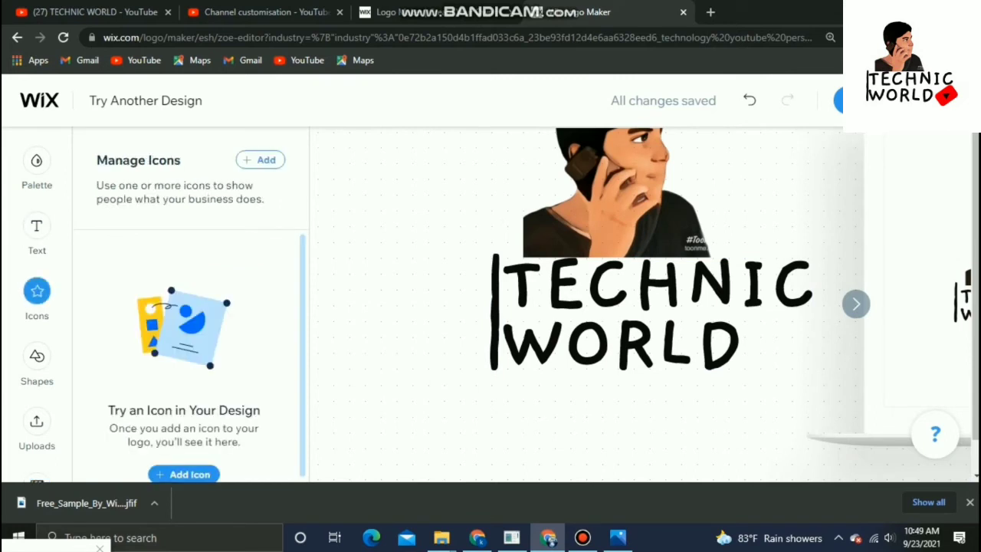
click(184, 474)
scroll(245, 455, down, 4)
scroll(245, 455, up, 4)
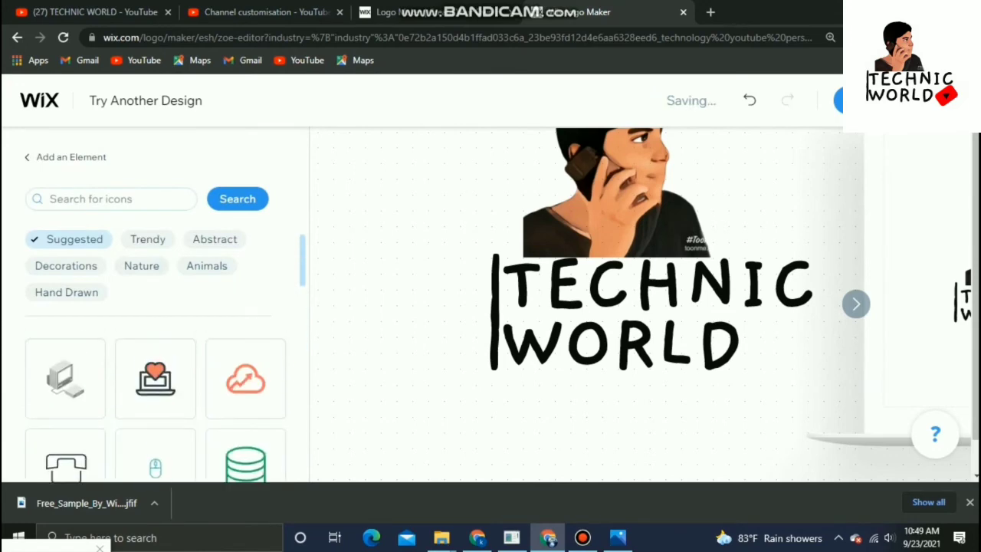
click(111, 200)
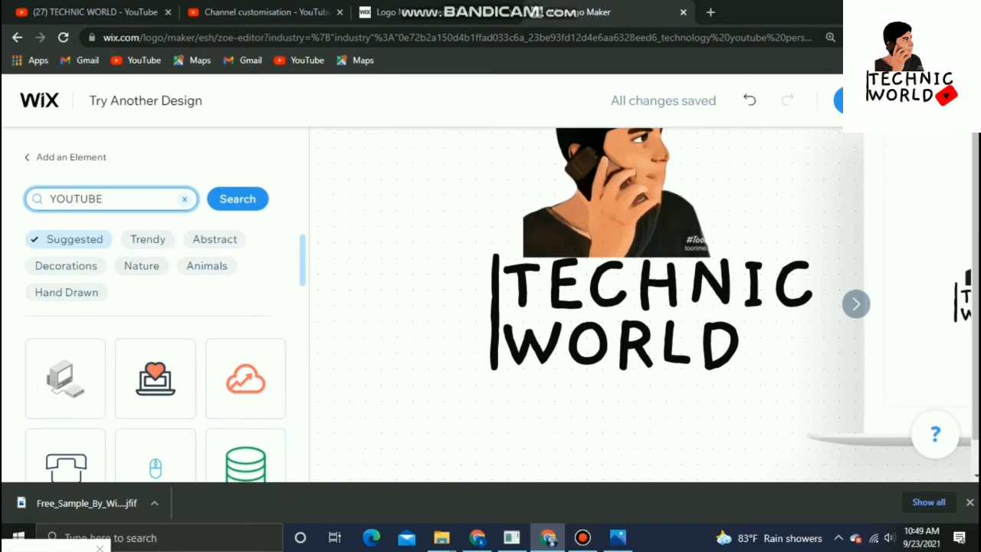
key(Return)
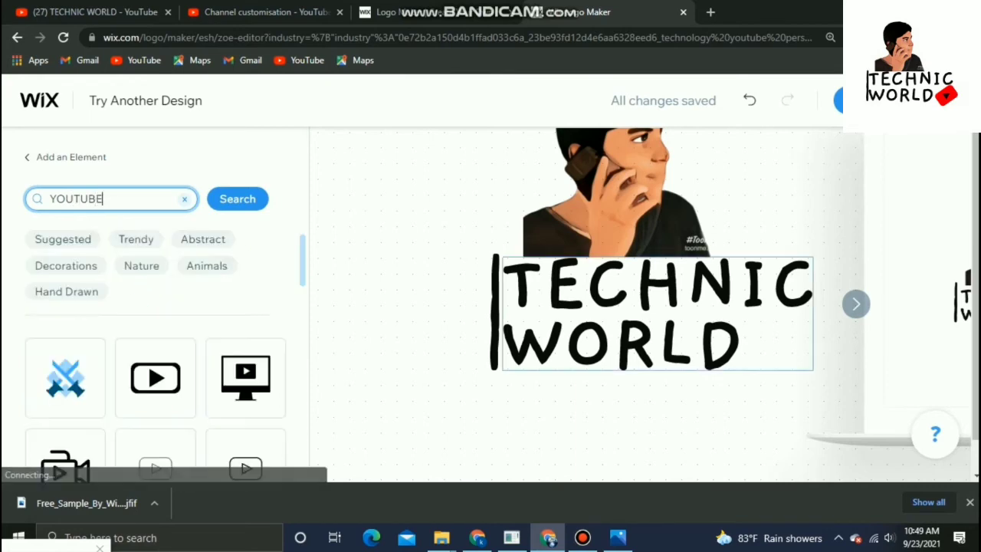
Add the play-button icon from the YOUTUBE search results to the logo
scroll(245, 410, down, 2)
scroll(245, 443, down, 3)
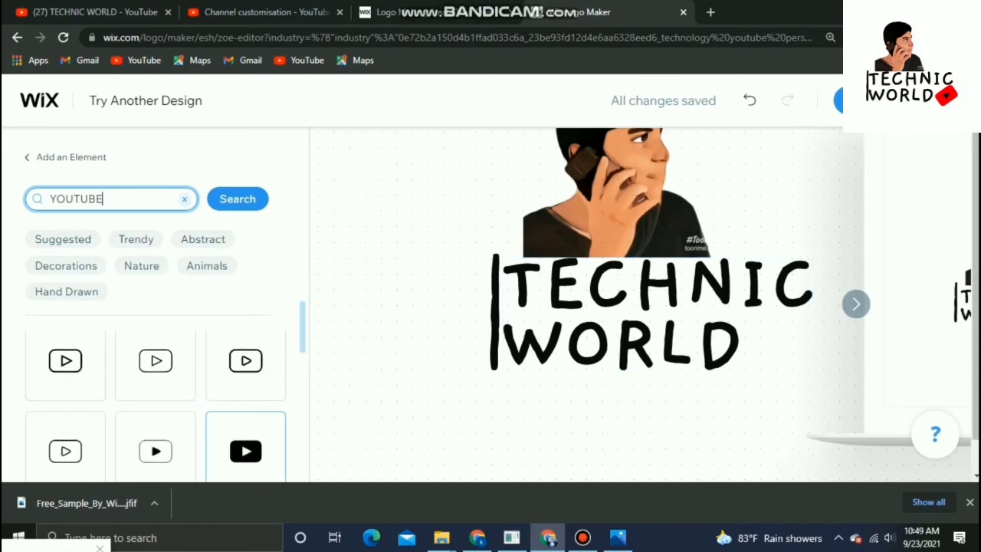
drag(245, 444, 796, 348)
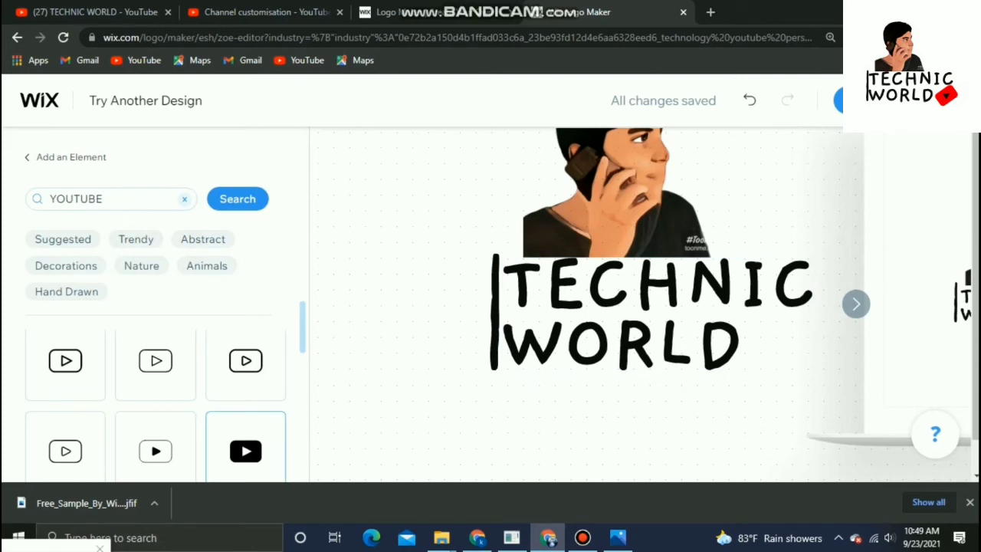
scroll(582, 307, down, 1)
scroll(582, 306, up, 1)
click(245, 450)
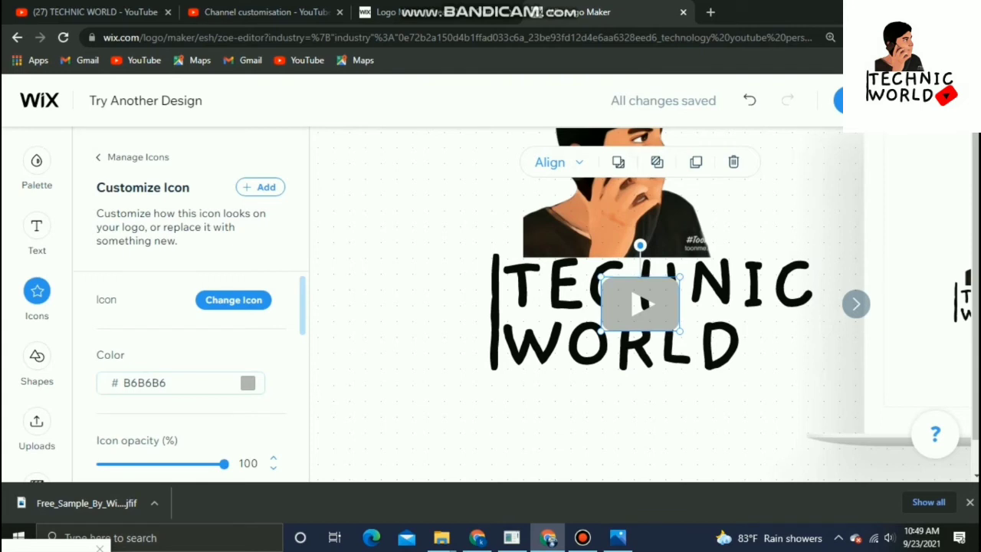
Colour the play-button icon #FF0000 and move it to the right of the WORLD text
scroll(180, 383, down, 2)
scroll(181, 382, up, 2)
click(248, 382)
drag(408, 294, 454, 262)
drag(639, 305, 652, 426)
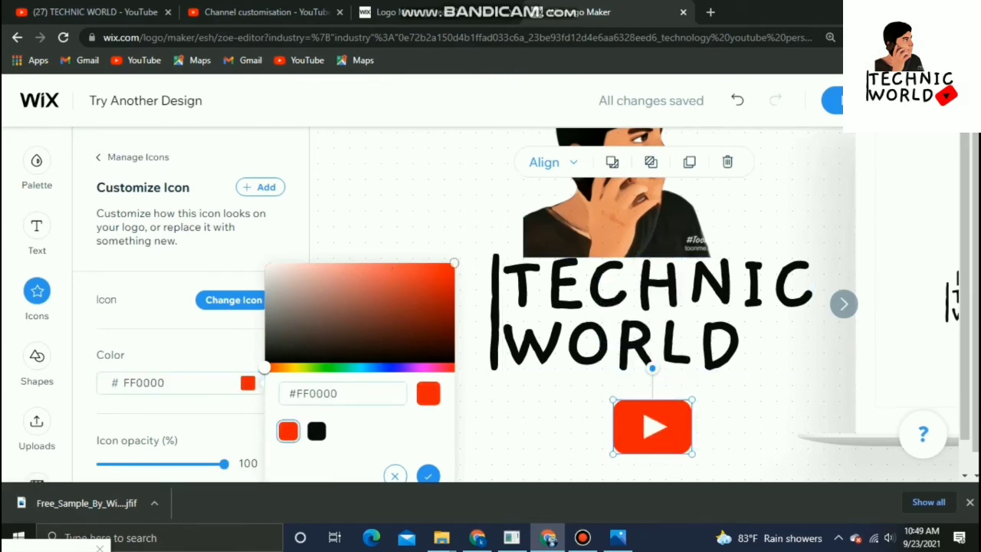
scroll(192, 345, down, 5)
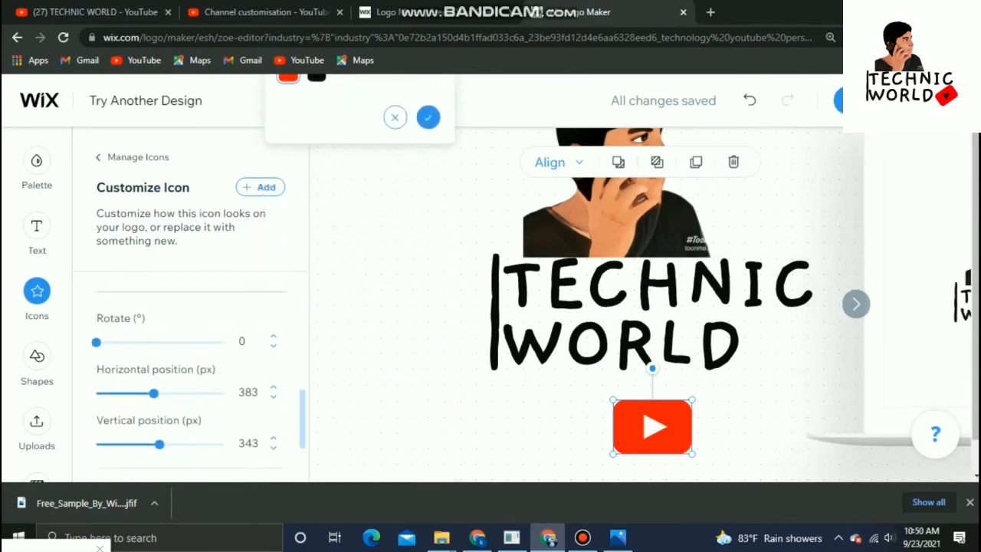
drag(653, 426, 795, 351)
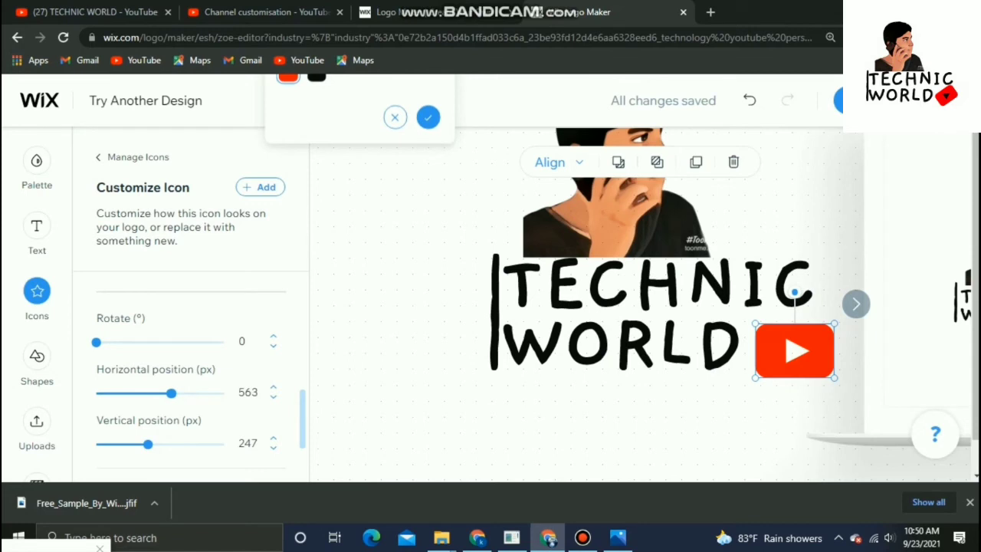
Tilt the YouTube icon slightly and shift the portrait, text and icon left to rebalance the logo
mouse_move(795, 292)
mouse_down()
mouse_move(797, 408)
mouse_move(786, 407)
mouse_move(847, 374)
mouse_move(850, 337)
mouse_move(825, 301)
mouse_move(795, 292)
mouse_move(839, 315)
mouse_move(840, 388)
mouse_move(787, 410)
mouse_move(757, 396)
mouse_move(738, 370)
mouse_move(777, 294)
mouse_up()
click(736, 430)
drag(620, 199, 577, 199)
click(652, 311)
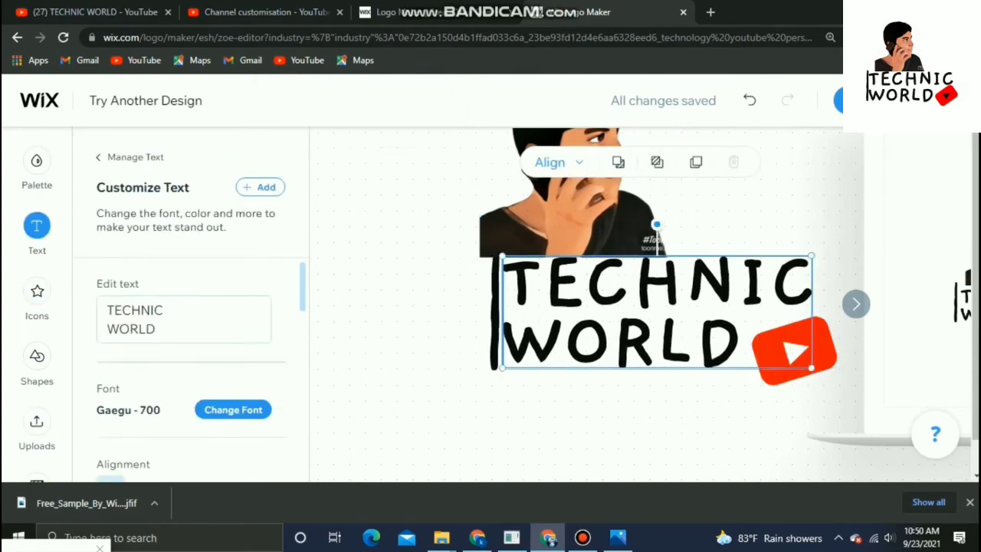
drag(494, 312, 458, 316)
drag(652, 310, 621, 315)
drag(795, 351, 758, 357)
click(690, 429)
Preview the logo on the website mockup
click(856, 305)
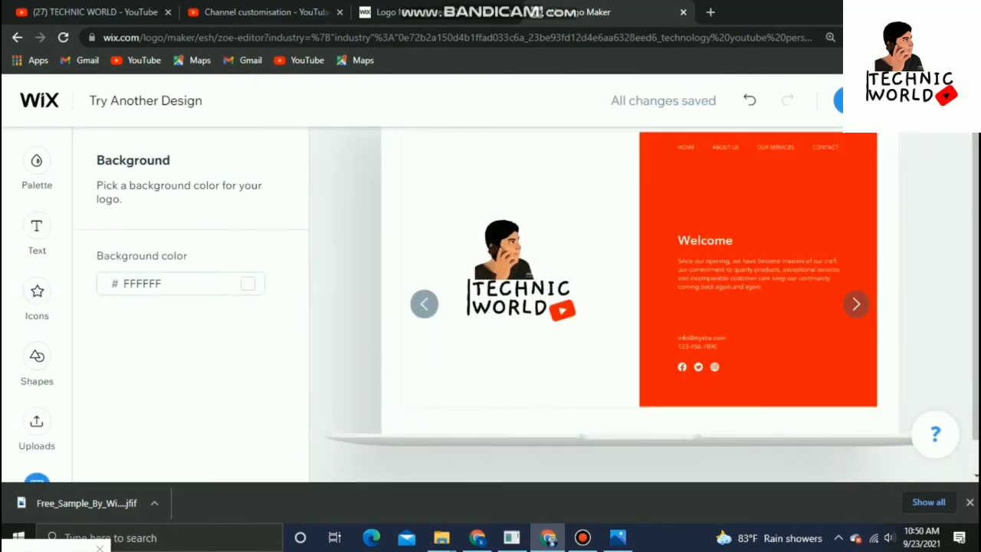
Add a black circle shape, shrink it and place it just right of the WORLD text
click(37, 357)
click(184, 471)
click(139, 309)
drag(641, 305, 710, 414)
right_click(596, 417)
drag(758, 357, 534, 416)
right_click(716, 396)
drag(710, 415, 697, 272)
right_click(690, 279)
click(740, 426)
right_click(778, 277)
drag(535, 416, 758, 192)
right_click(758, 192)
click(815, 444)
click(37, 356)
click(184, 472)
click(139, 310)
drag(640, 305, 728, 396)
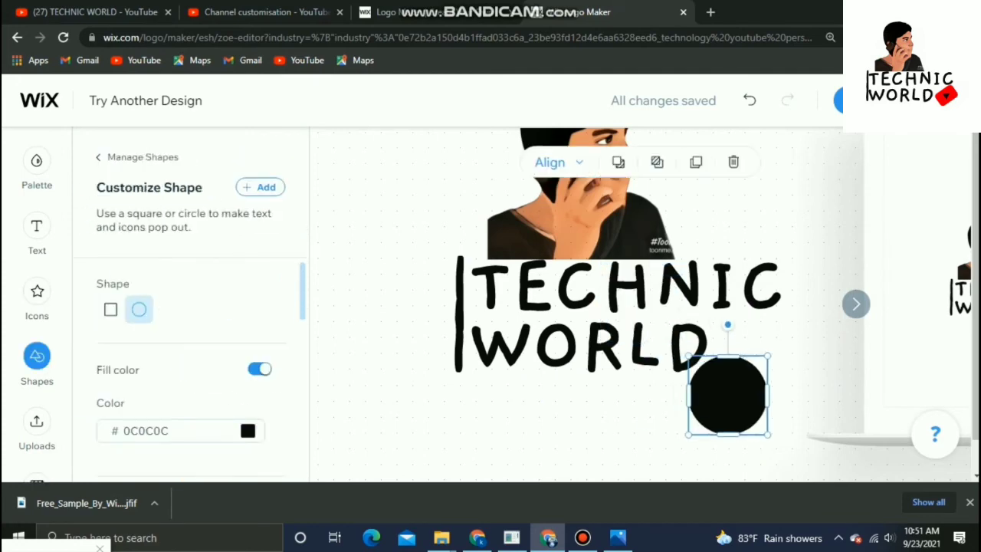
drag(768, 436, 739, 406)
drag(713, 381, 746, 346)
Place a red YouTube icon over the black circle beside WORLD and rotate it
click(37, 291)
click(184, 472)
click(246, 379)
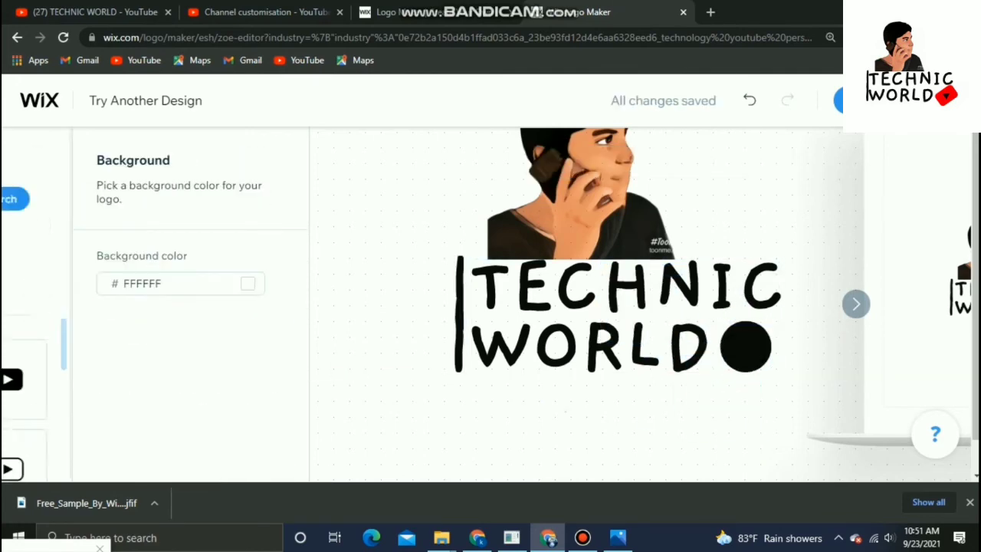
click(37, 291)
click(184, 472)
click(246, 380)
click(248, 382)
drag(641, 304, 746, 348)
click(376, 431)
scroll(184, 383, down, 5)
drag(97, 342, 211, 342)
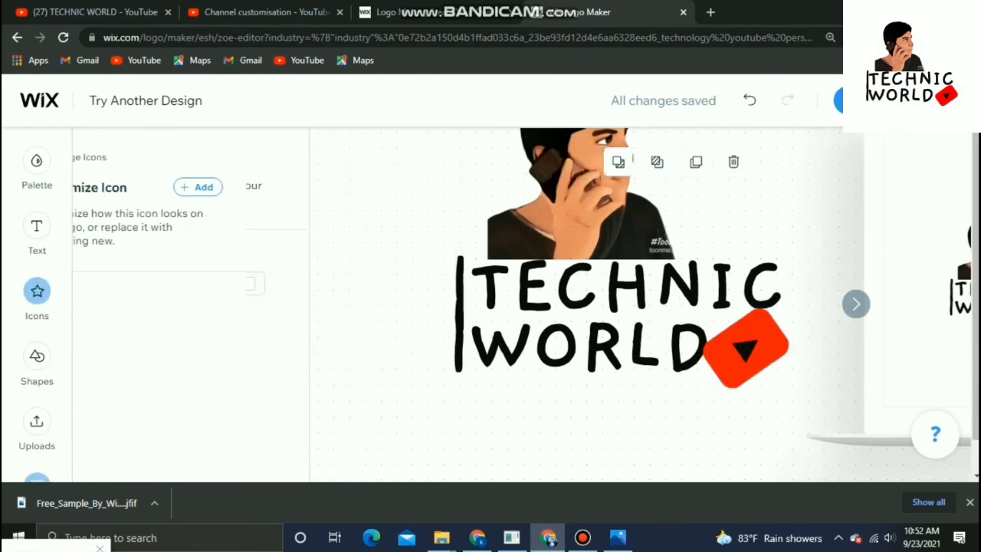
Adjust the black circle and the YouTube icon so the circle sits behind the play symbol
mouse_move(747, 349)
mouse_down()
mouse_move(757, 347)
mouse_move(731, 346)
mouse_move(737, 352)
mouse_up()
click(721, 406)
click(689, 346)
drag(621, 315, 624, 318)
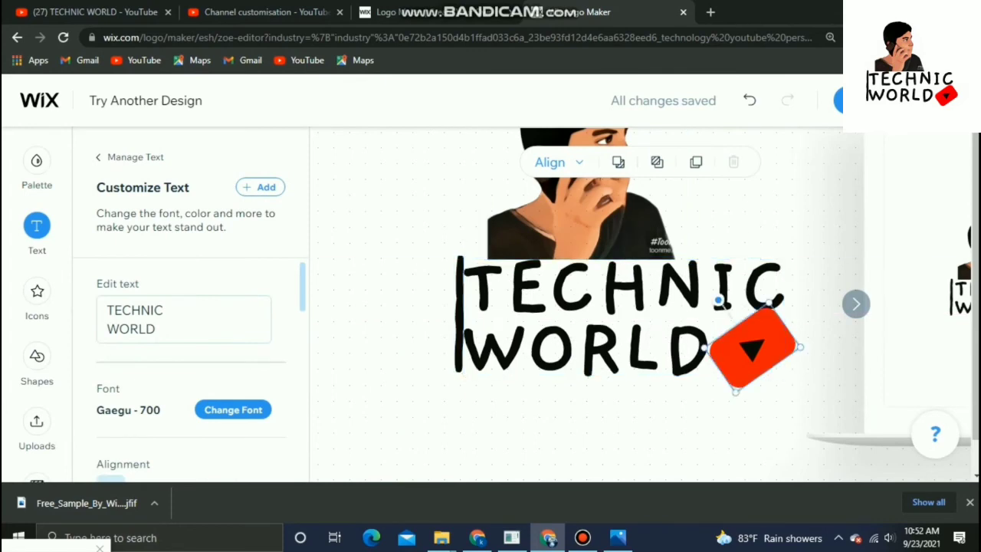
mouse_move(753, 349)
mouse_down()
mouse_move(799, 336)
mouse_move(757, 358)
mouse_up()
drag(799, 336, 769, 395)
drag(755, 356, 754, 348)
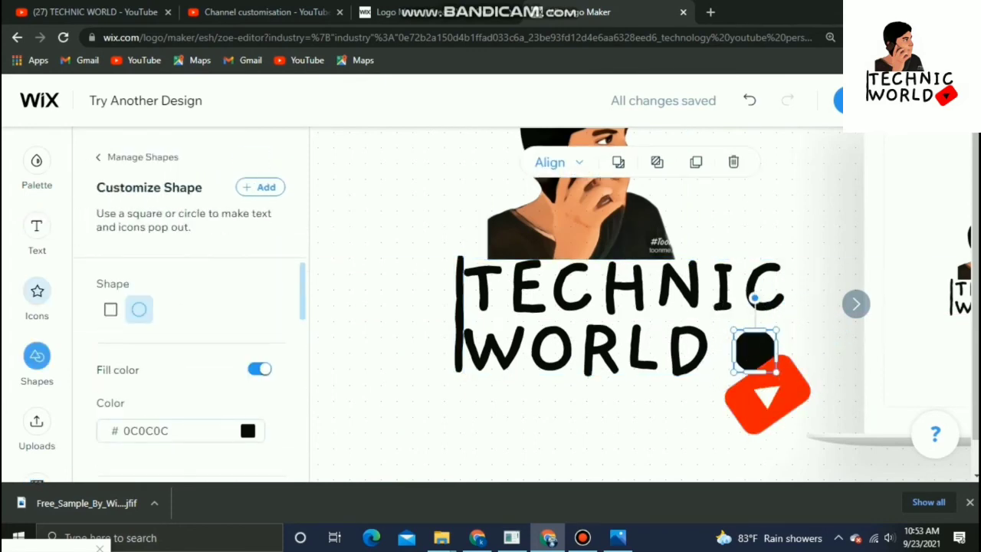
drag(767, 395, 759, 352)
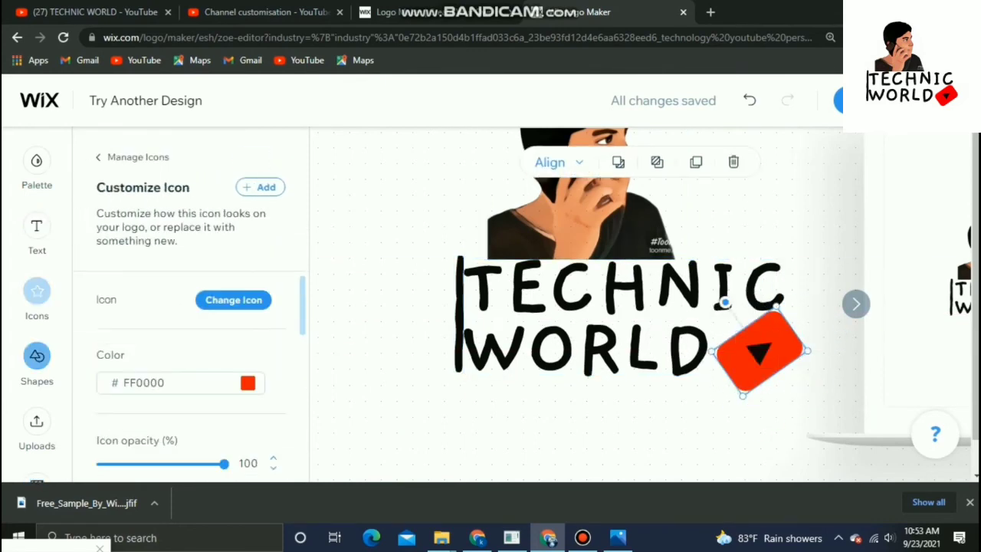
drag(624, 317, 623, 317)
click(613, 431)
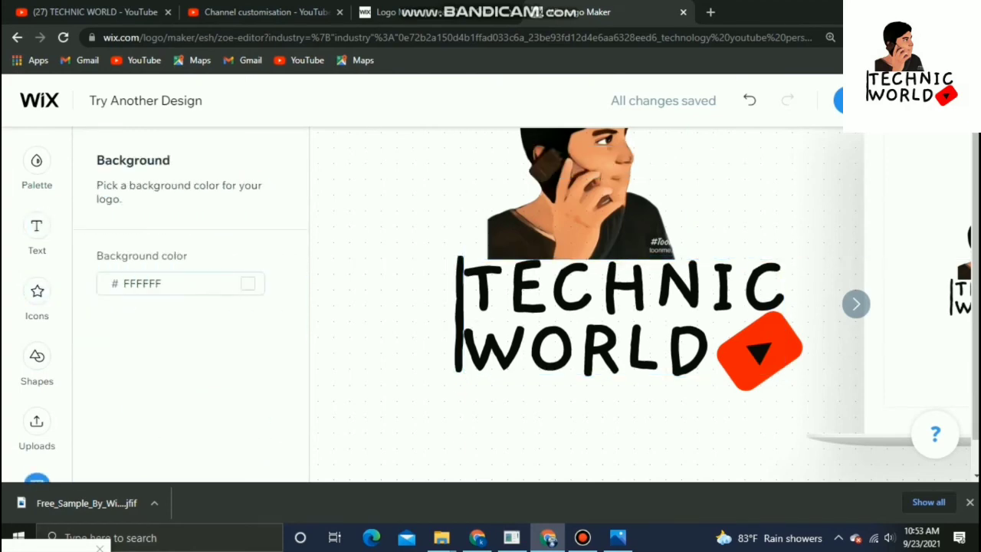
Continue past the editor and compare the Basic Website and Coming Soon matching website templates
click(856, 304)
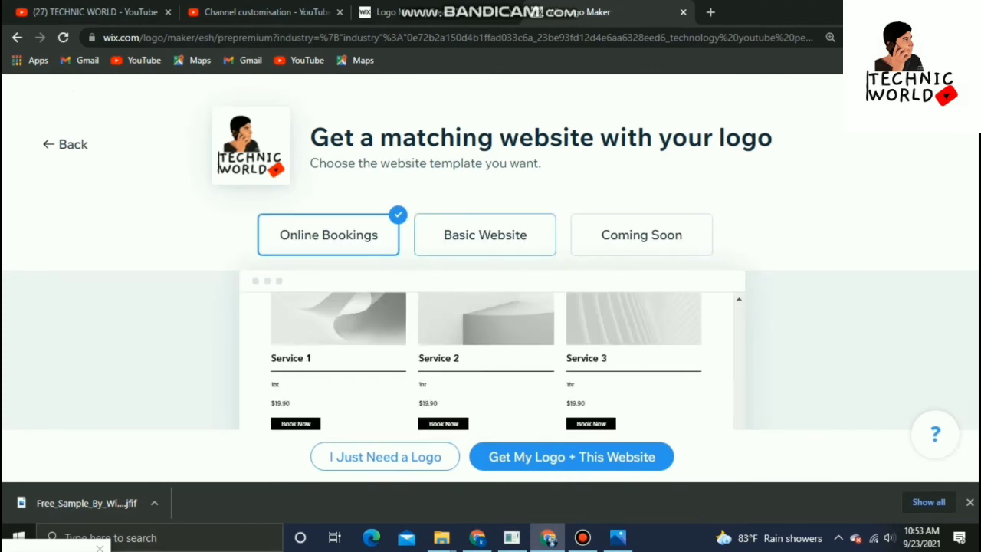
click(485, 234)
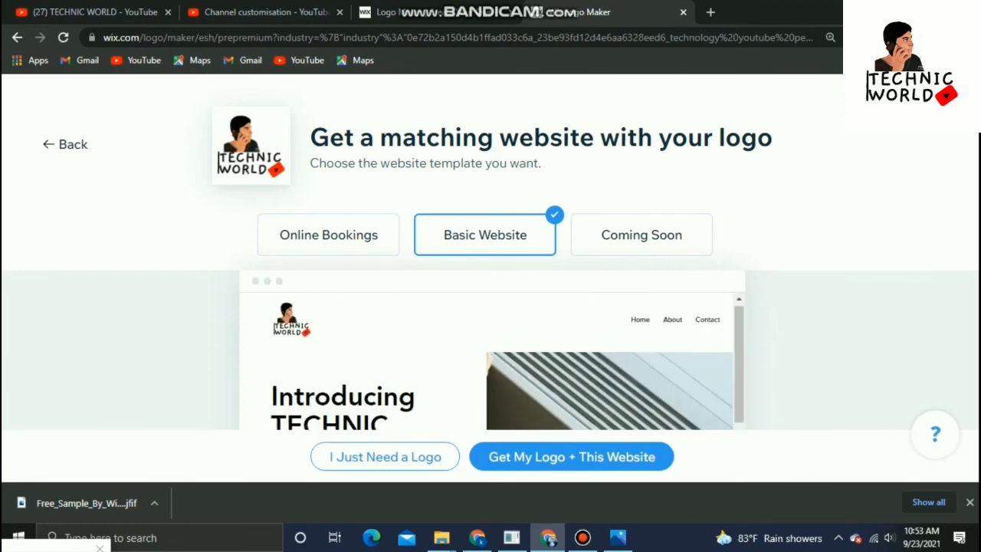
click(641, 235)
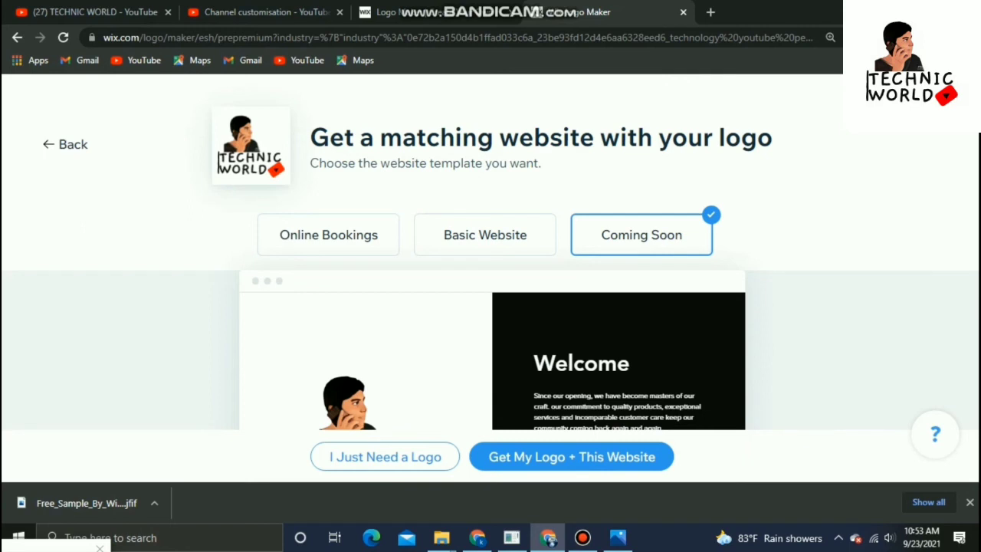
click(485, 235)
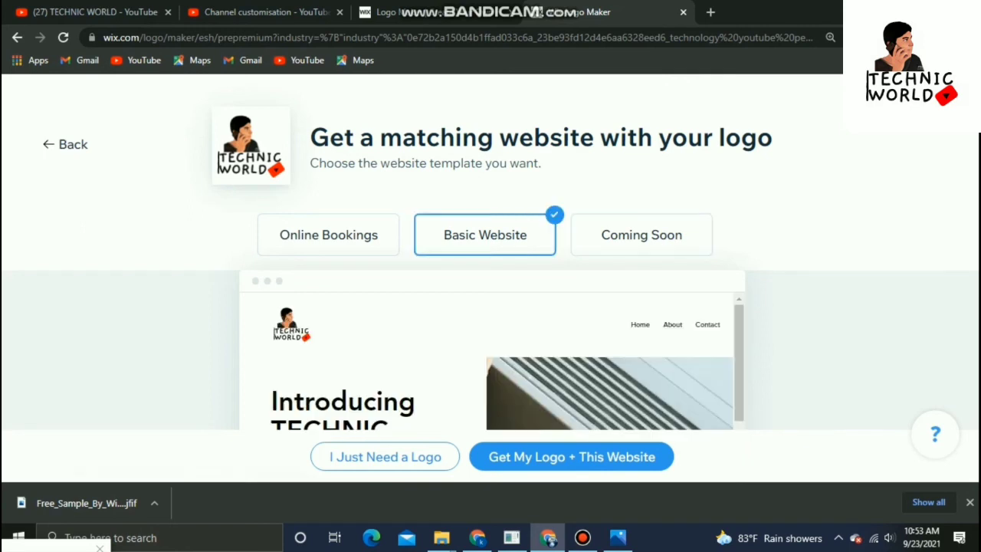
click(641, 236)
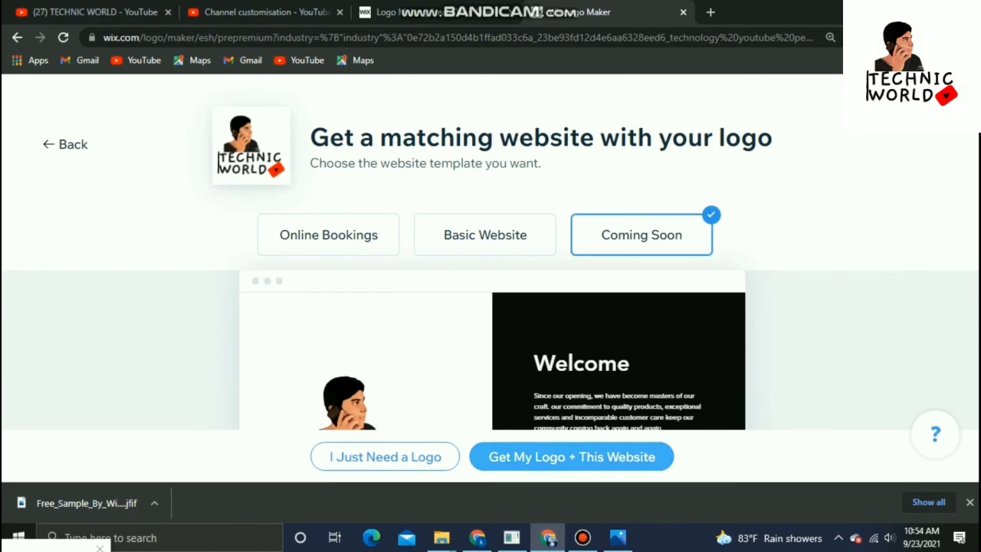
Proceed with the logo plus website option and scroll through the logo plans to the free sample link
click(571, 457)
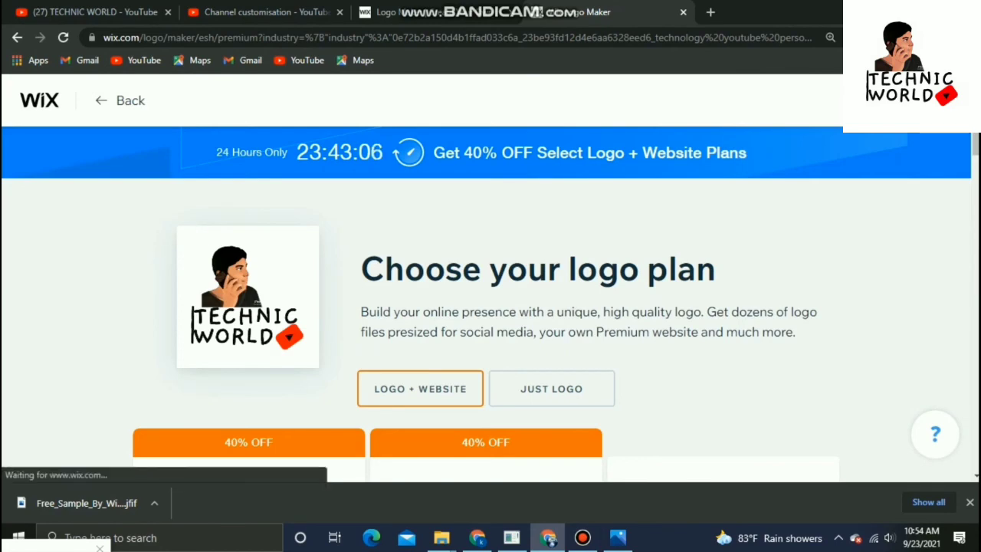
scroll(491, 276, down, 10)
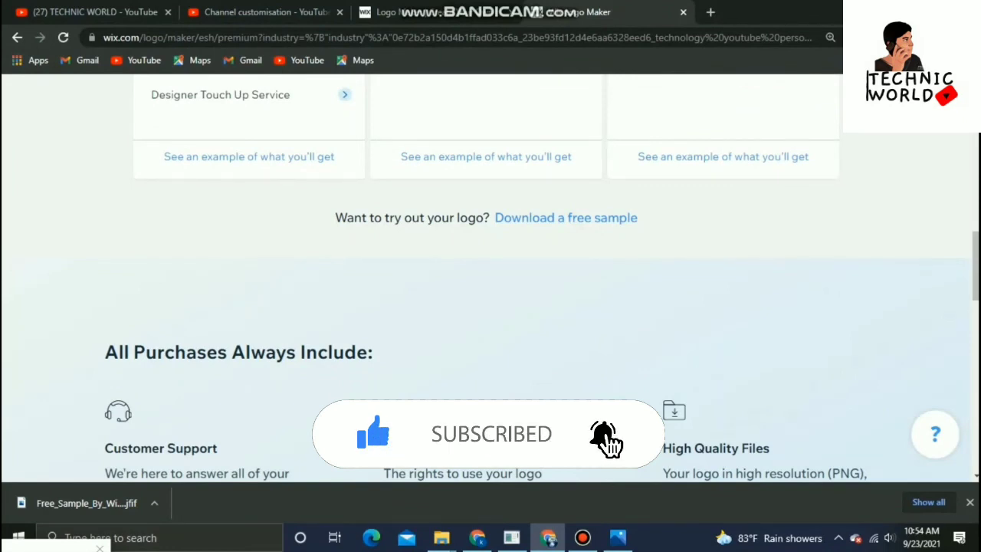
scroll(491, 276, up, 2)
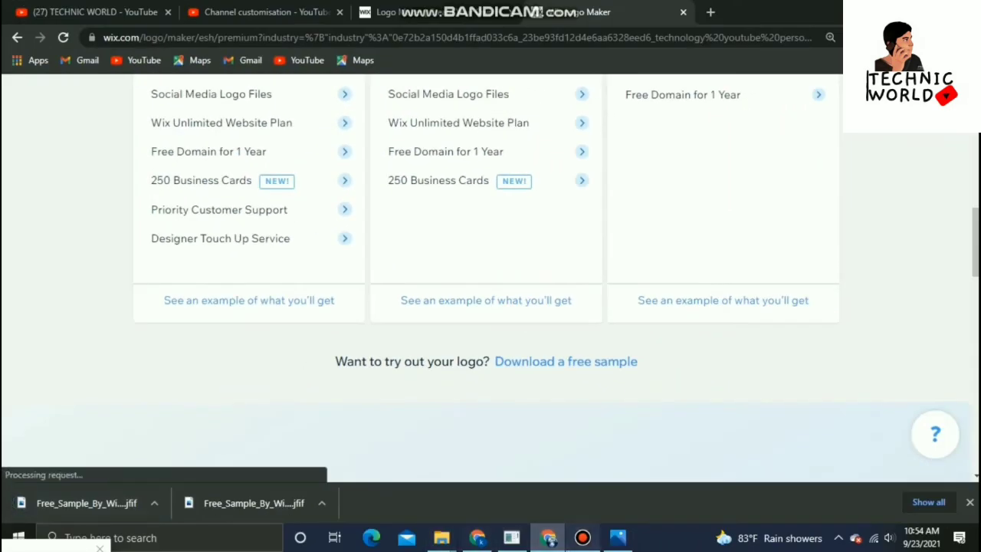
Open the downloaded free sample logo file and zoom in on it
click(582, 538)
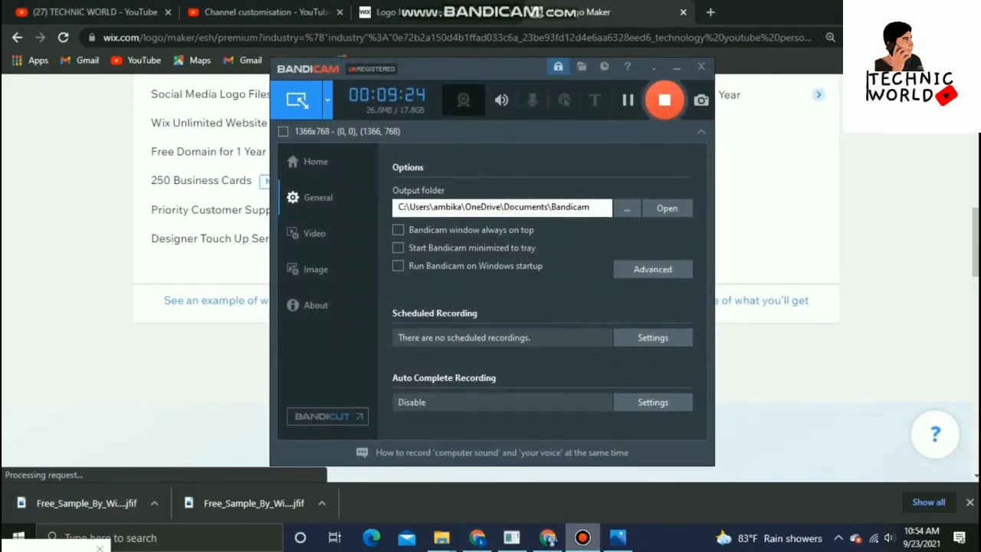
click(154, 503)
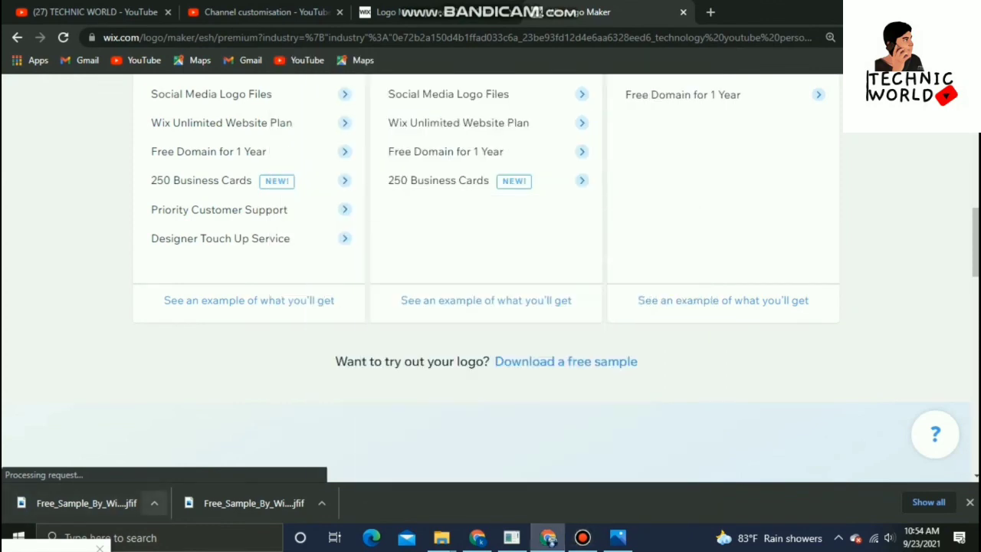
click(154, 503)
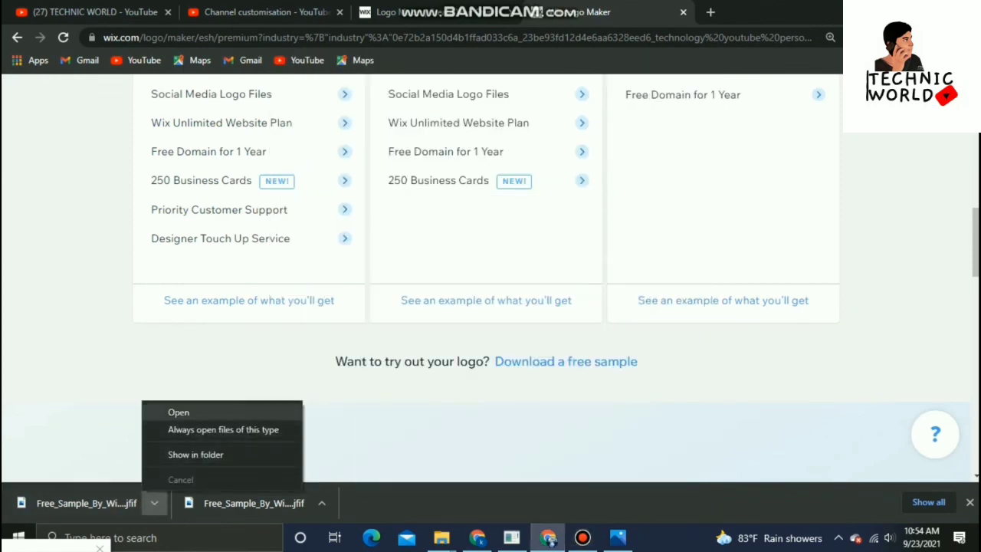
click(179, 412)
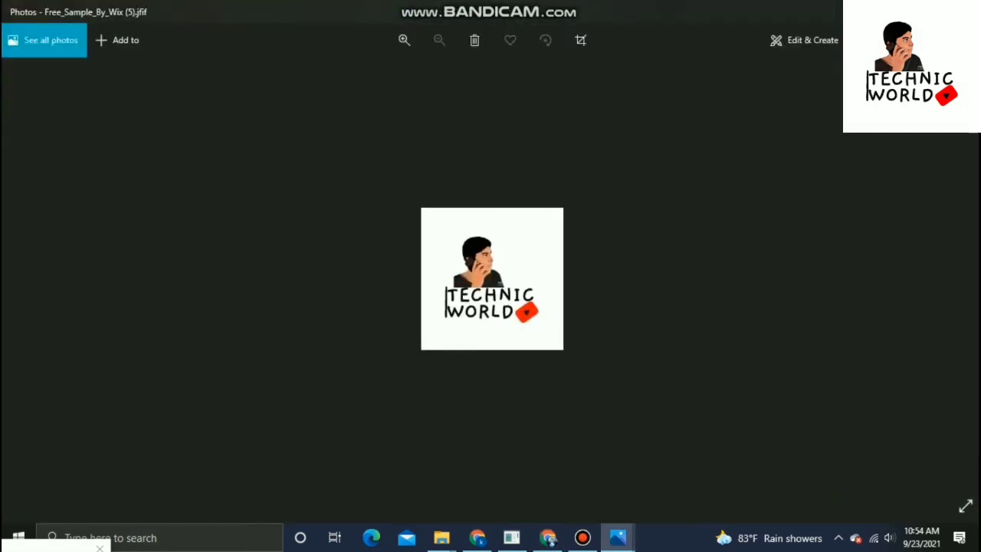
scroll(492, 279, up, 7)
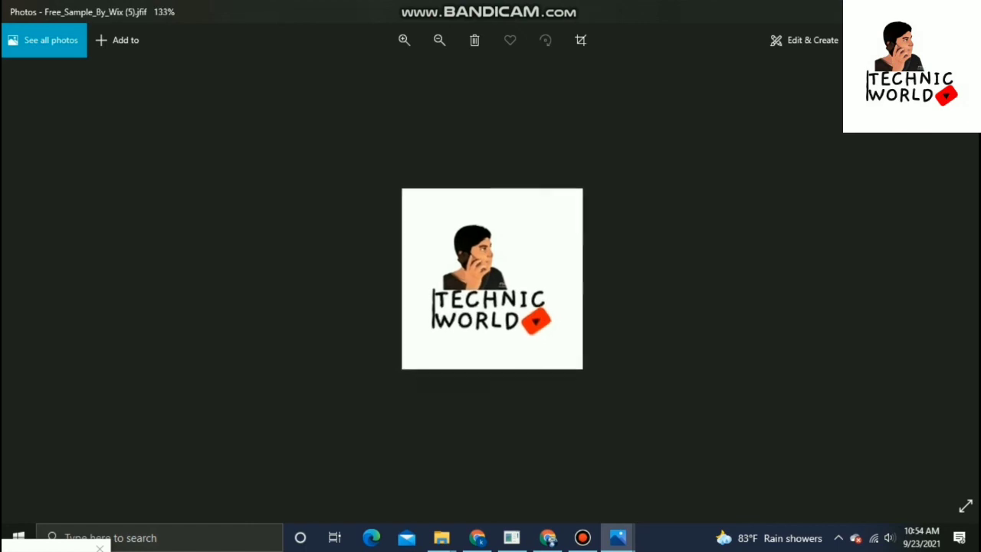
scroll(492, 279, down, 5)
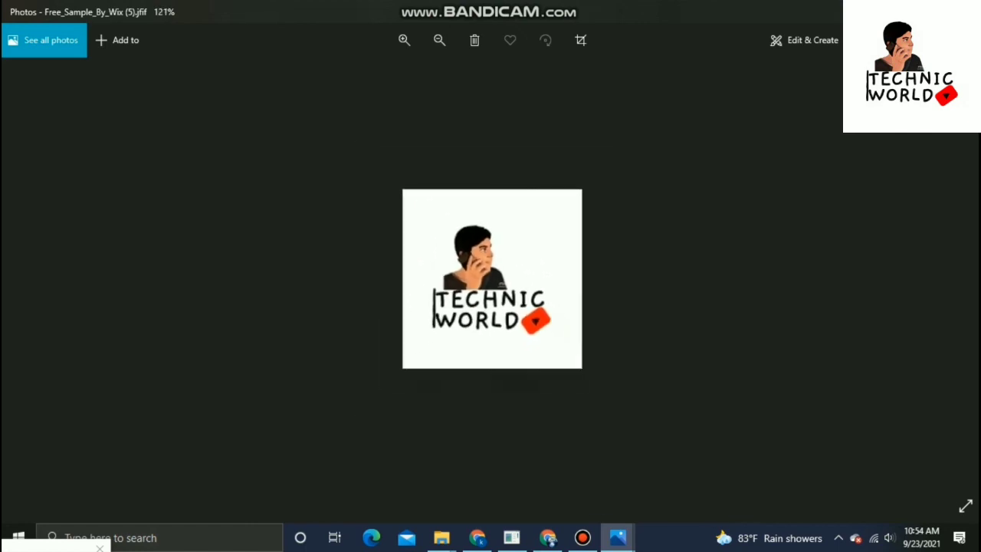